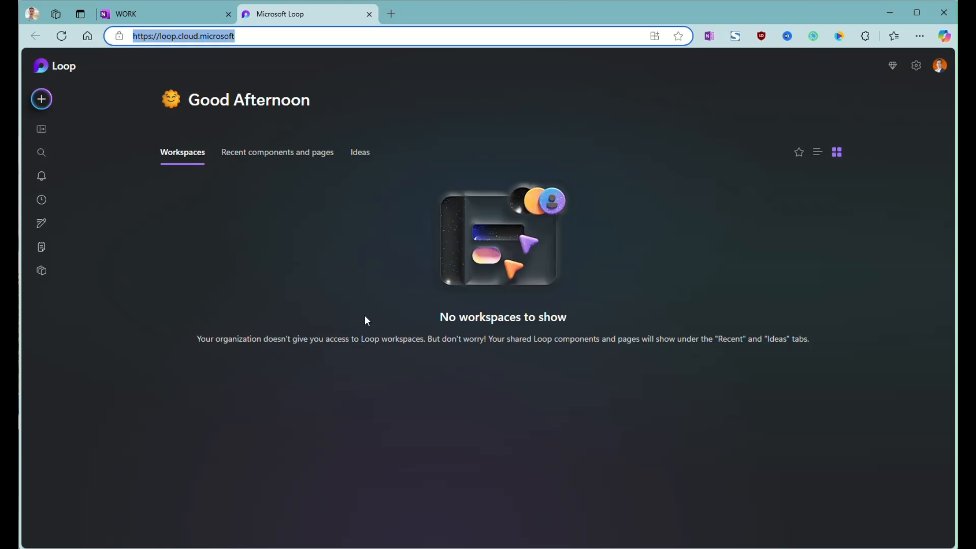
Step: Create a new page in Ideas and open the full template gallery for it
{"action": "left_click", "coordinate": [358, 153]}
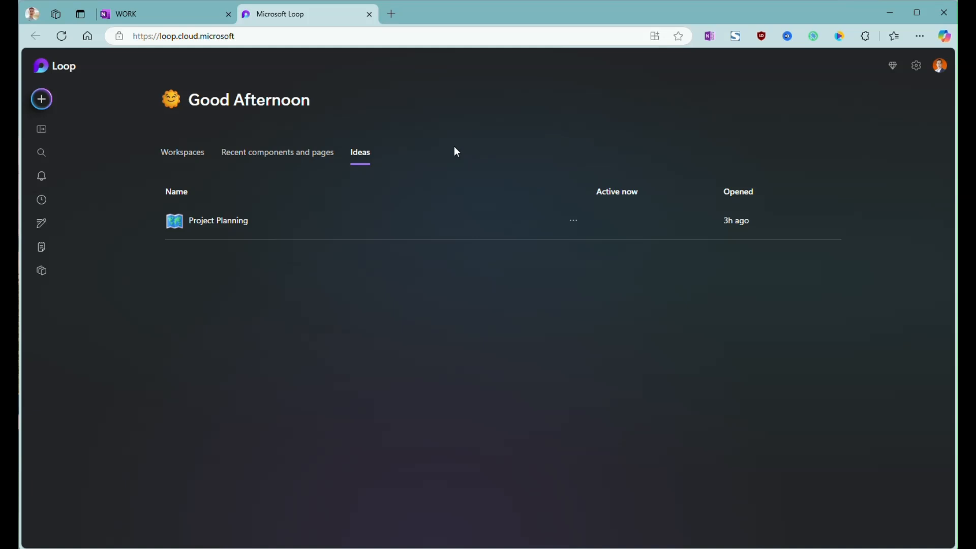
{"action": "left_click", "coordinate": [43, 107]}
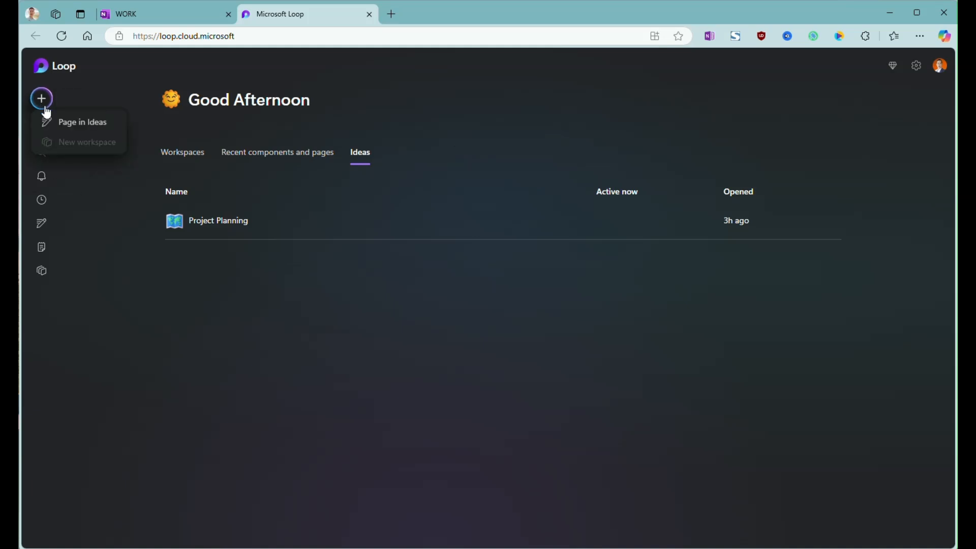
{"action": "left_click", "coordinate": [95, 127]}
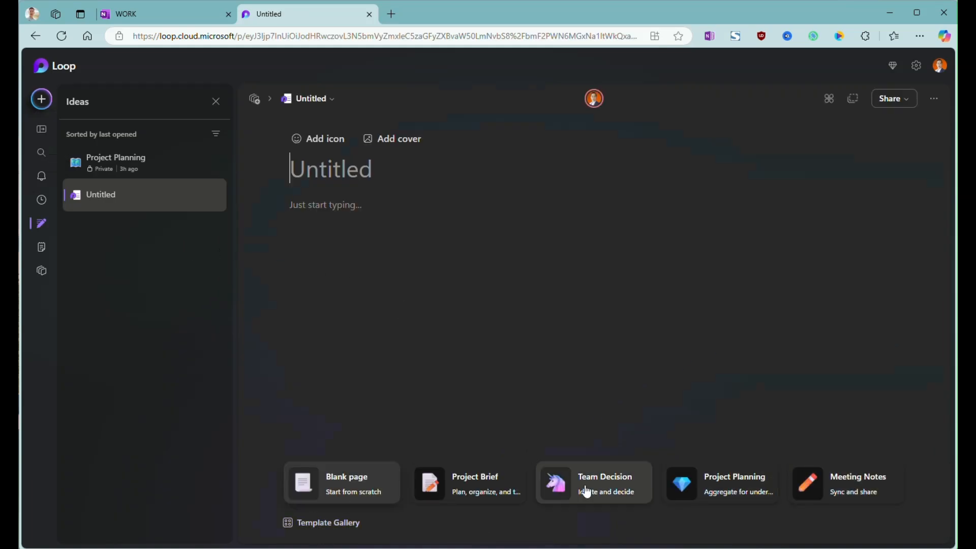
{"action": "left_click", "coordinate": [325, 524]}
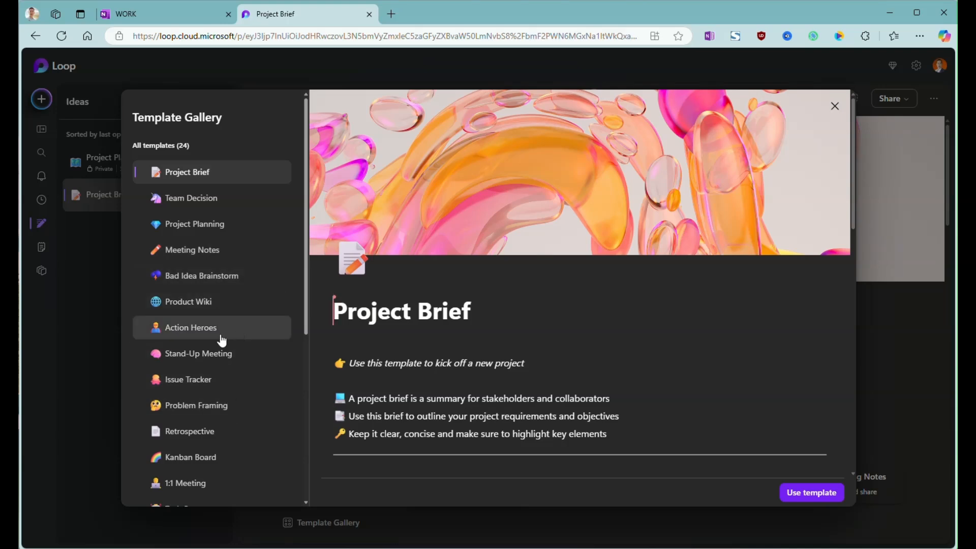
Step: Browse the available templates and preview the Stand-Up Meeting template down to its action items and relevant links
{"action": "scroll", "coordinate": [223, 336], "scroll_direction": "down", "scroll_amount": 5}
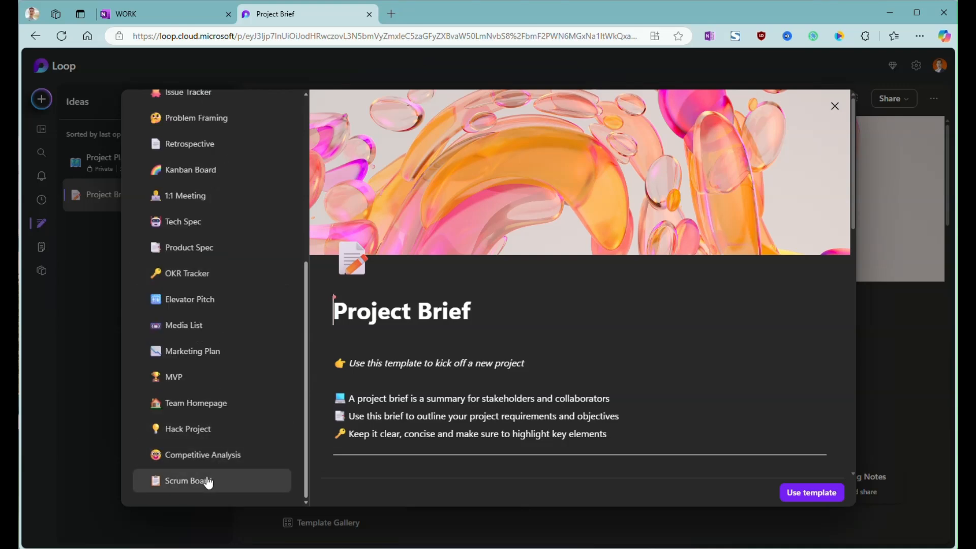
{"action": "scroll", "coordinate": [208, 475], "scroll_direction": "up", "scroll_amount": 5}
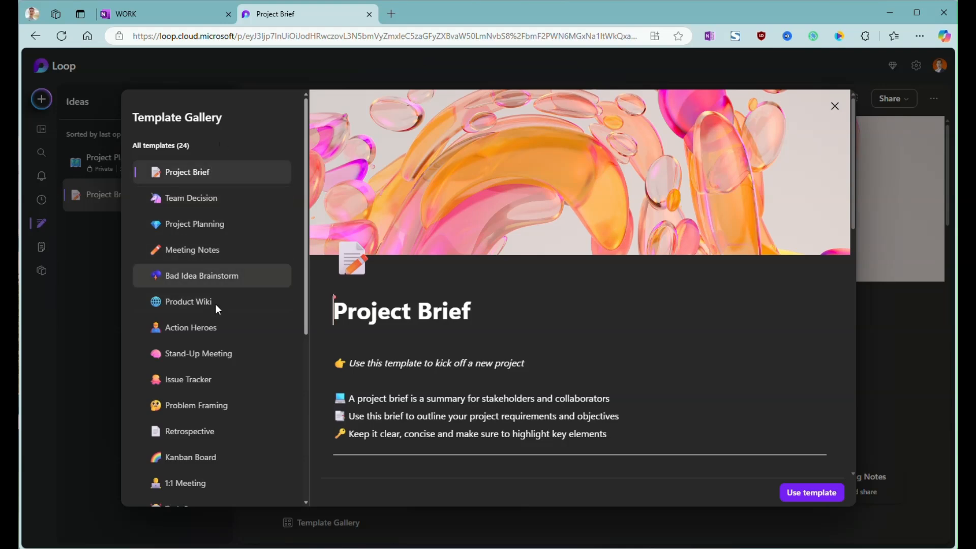
{"action": "left_click", "coordinate": [201, 354]}
{"action": "scroll", "coordinate": [557, 319], "scroll_direction": "down", "scroll_amount": 10}
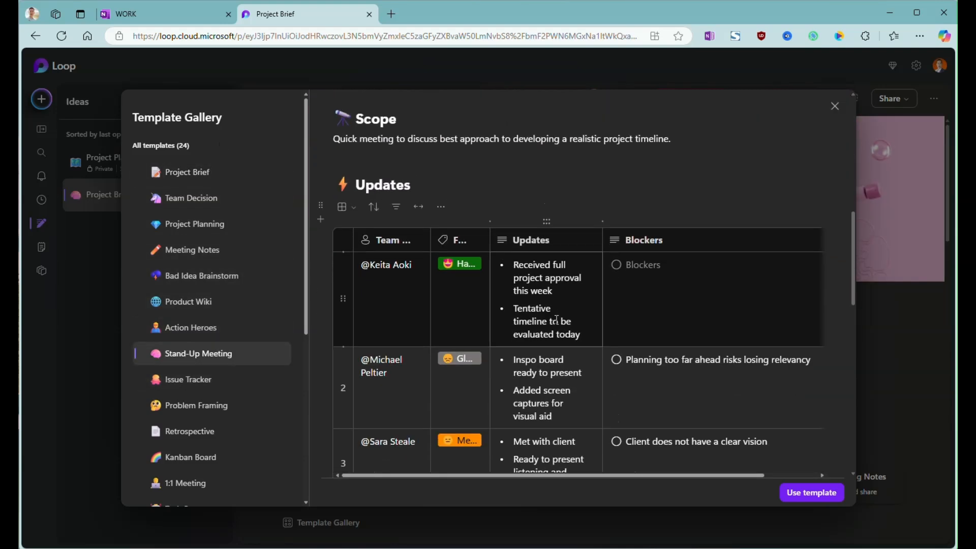
{"action": "scroll", "coordinate": [557, 319], "scroll_direction": "down", "scroll_amount": 8}
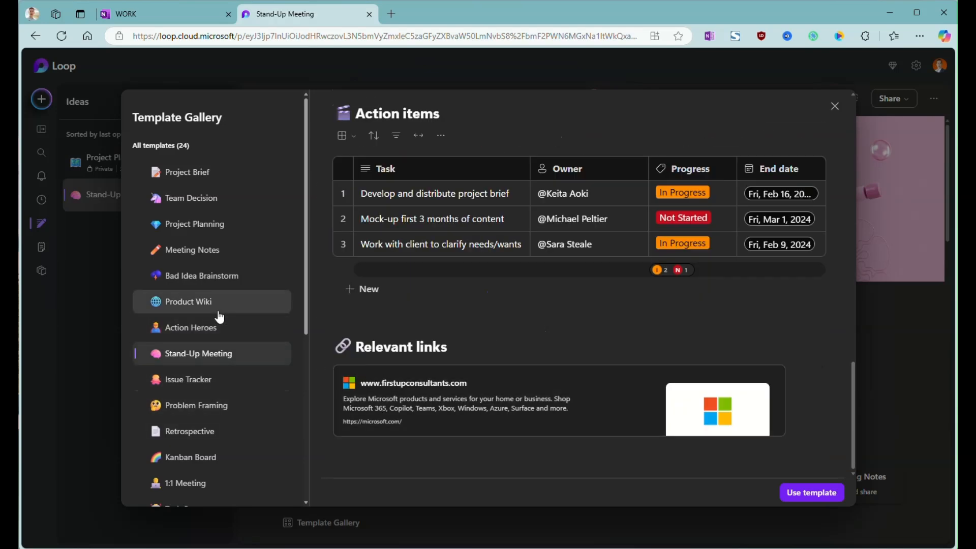
Step: Preview the Problem Framing template and apply it to the new page
{"action": "left_click", "coordinate": [198, 406]}
{"action": "scroll", "coordinate": [473, 373], "scroll_direction": "up", "scroll_amount": 5}
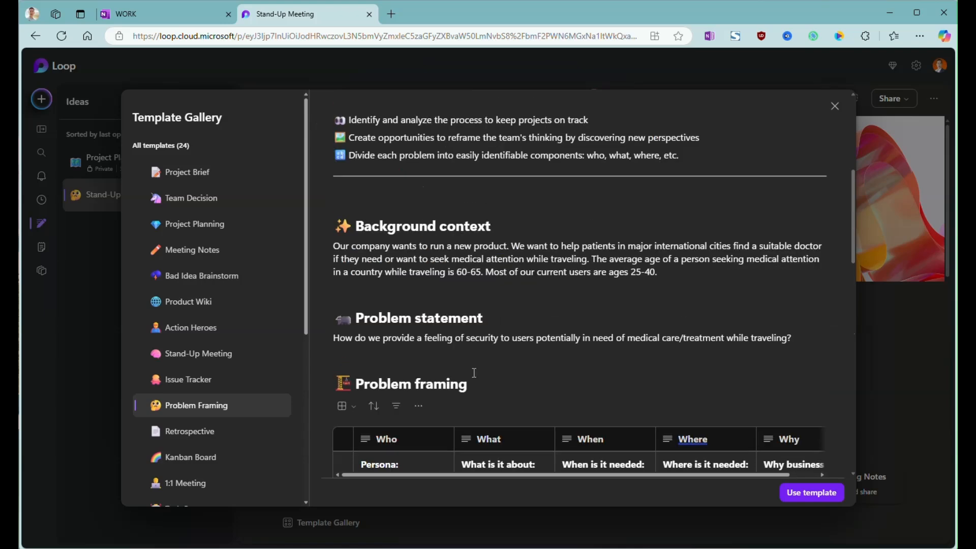
{"action": "scroll", "coordinate": [474, 373], "scroll_direction": "up", "scroll_amount": 5}
{"action": "scroll", "coordinate": [474, 373], "scroll_direction": "down", "scroll_amount": 4}
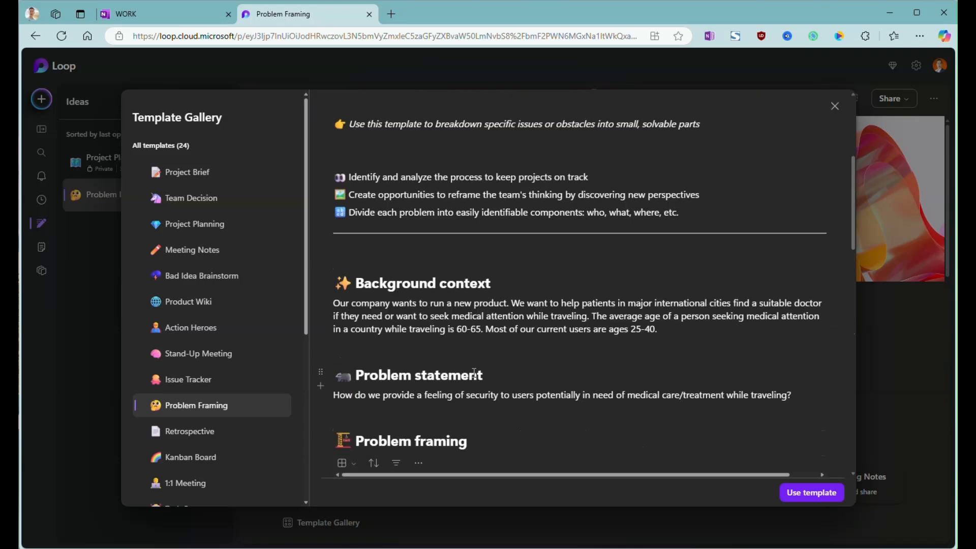
{"action": "scroll", "coordinate": [473, 373], "scroll_direction": "down", "scroll_amount": 5}
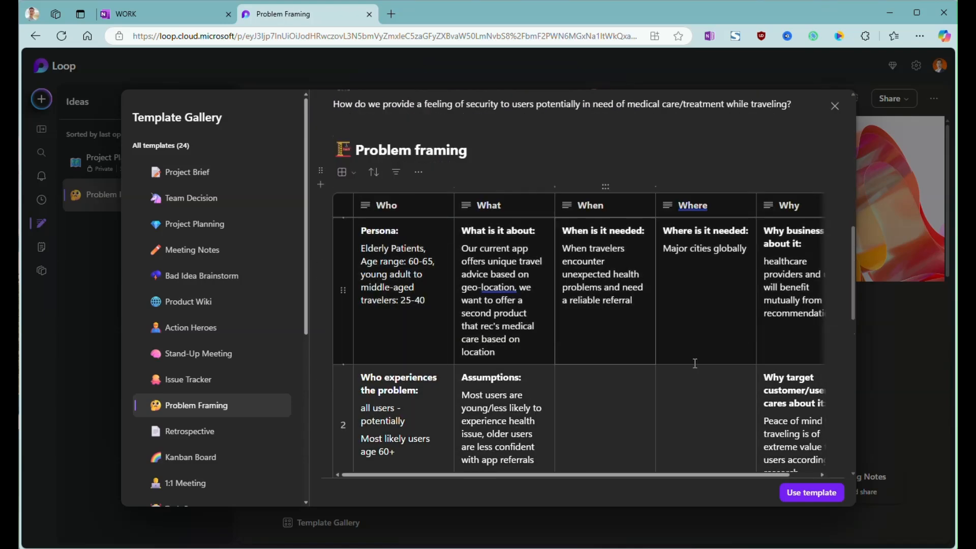
{"action": "left_click", "coordinate": [812, 492]}
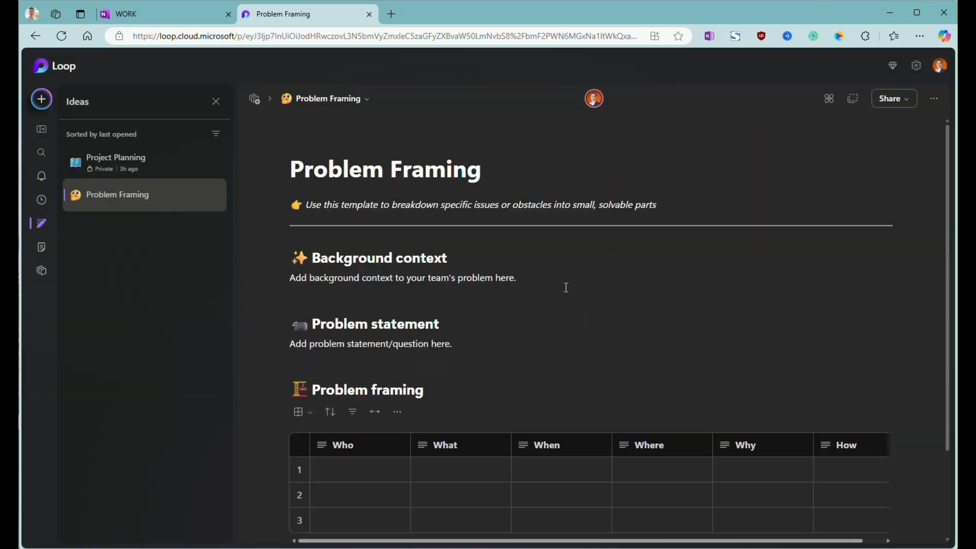
Step: Add an empty line below the placeholder text of the Relevant links section
{"action": "scroll", "coordinate": [566, 286], "scroll_direction": "down", "scroll_amount": 2}
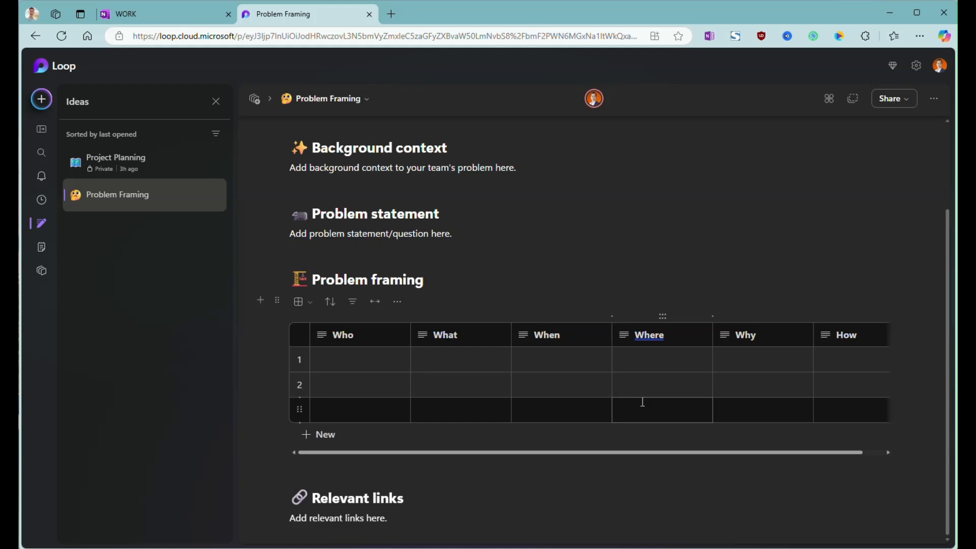
{"action": "scroll", "coordinate": [642, 400], "scroll_direction": "up", "scroll_amount": 2}
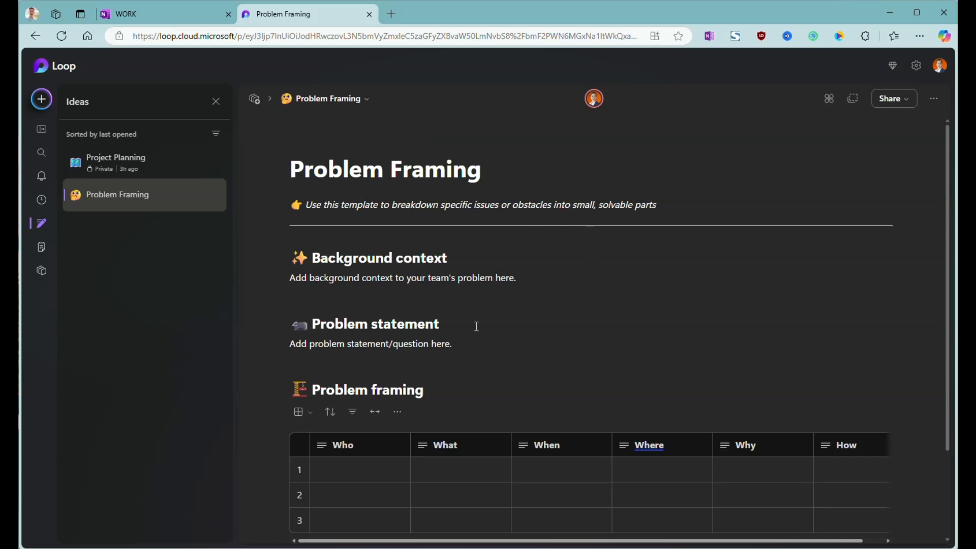
{"action": "scroll", "coordinate": [486, 281], "scroll_direction": "down", "scroll_amount": 2}
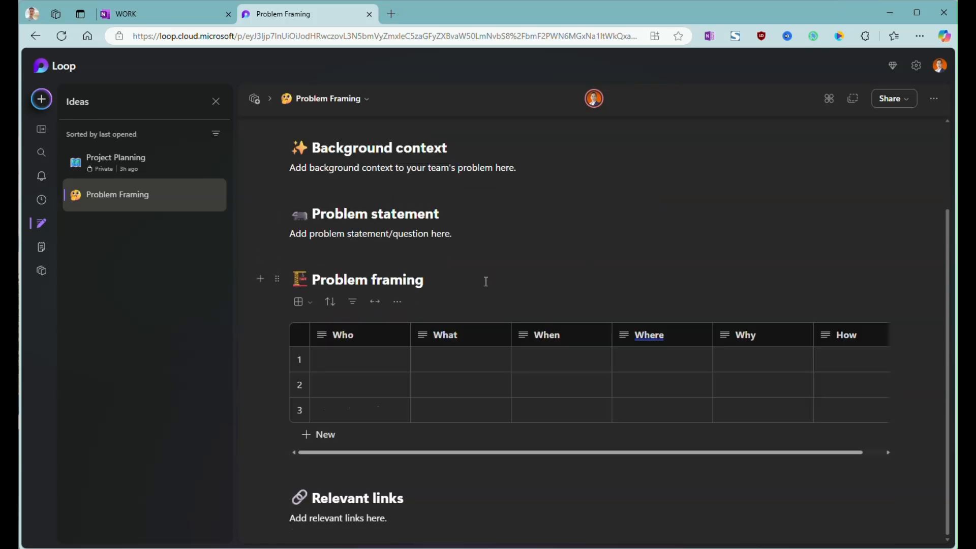
{"action": "left_click", "coordinate": [423, 520]}
{"action": "key", "text": "Return"}
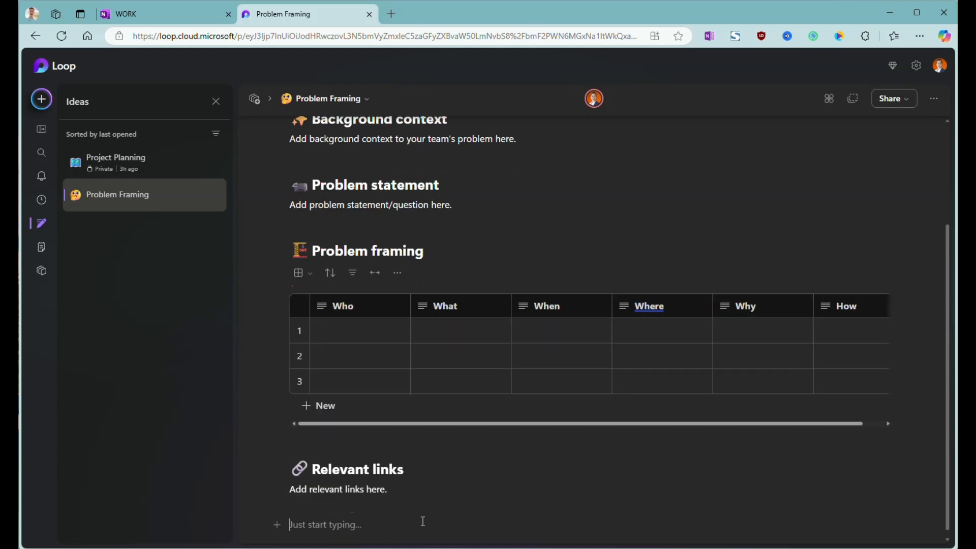
Step: Insert a checklist on the empty line below the Relevant links text and remove it again
{"action": "left_click", "coordinate": [277, 525]}
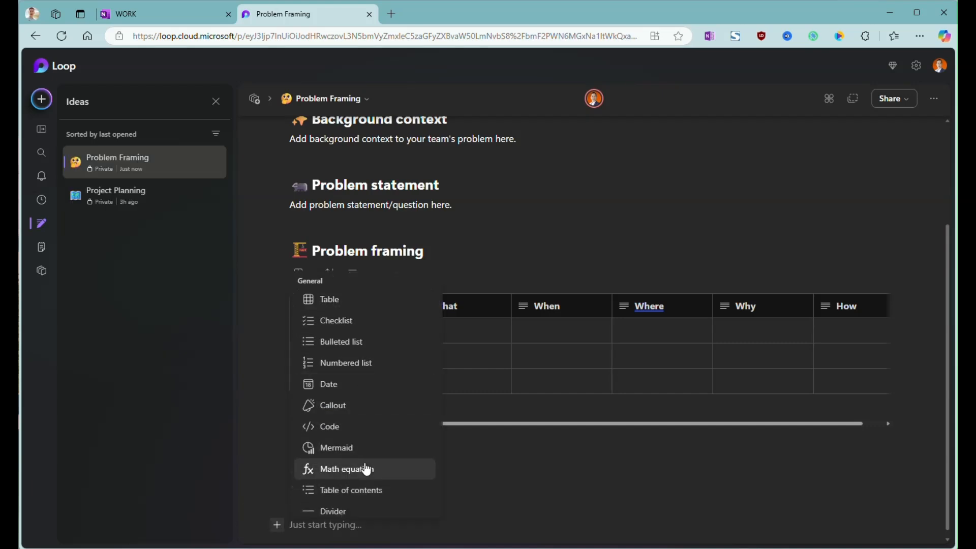
{"action": "scroll", "coordinate": [366, 468], "scroll_direction": "down", "scroll_amount": 3}
{"action": "scroll", "coordinate": [365, 468], "scroll_direction": "up", "scroll_amount": 3}
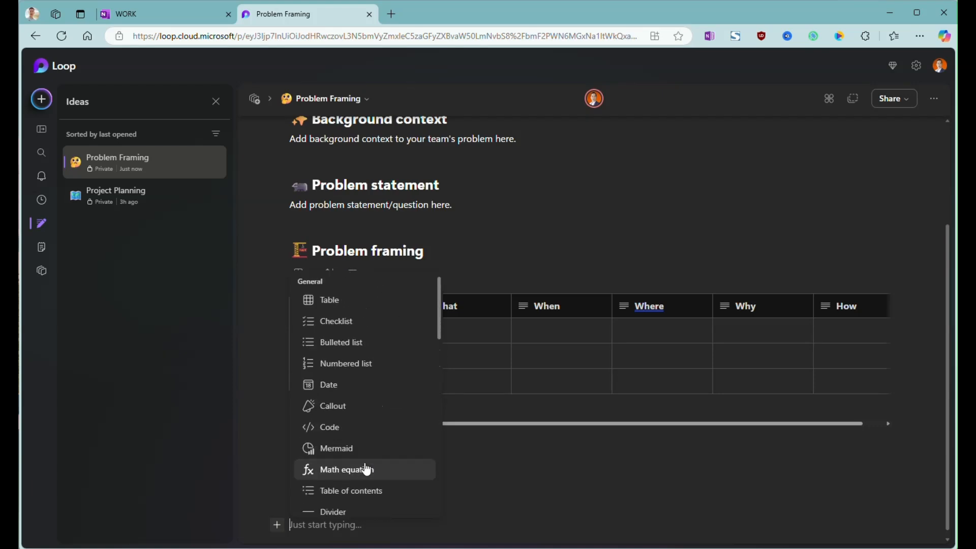
{"action": "left_click", "coordinate": [346, 321]}
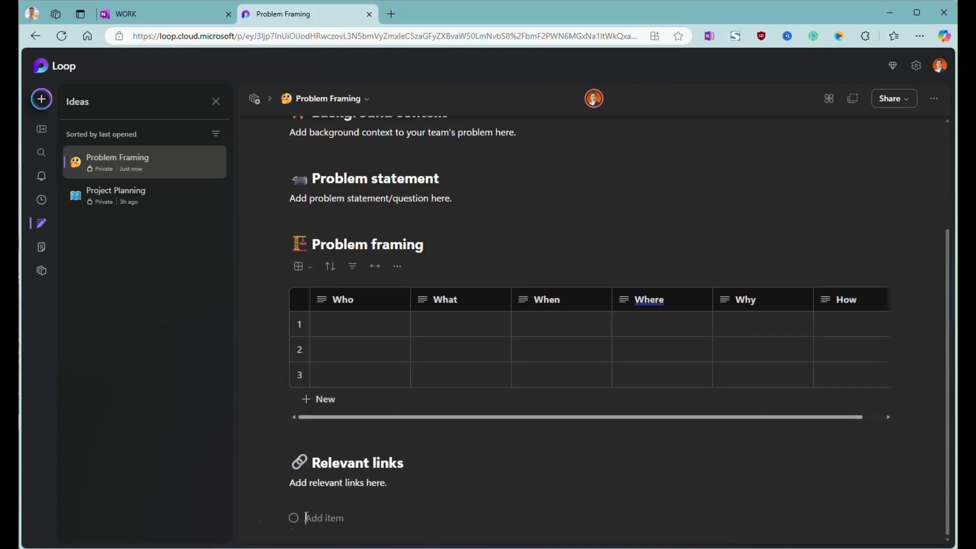
{"action": "key", "text": "BackSpace"}
Step: Insert a Mermaid diagram block below the Relevant links text
{"action": "type", "text": "/"}
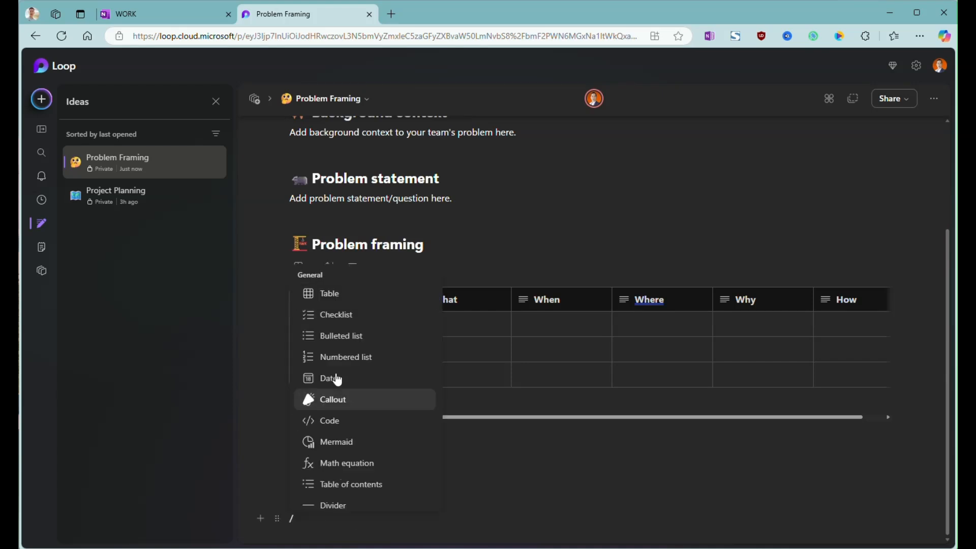
{"action": "scroll", "coordinate": [357, 375], "scroll_direction": "down", "scroll_amount": 3}
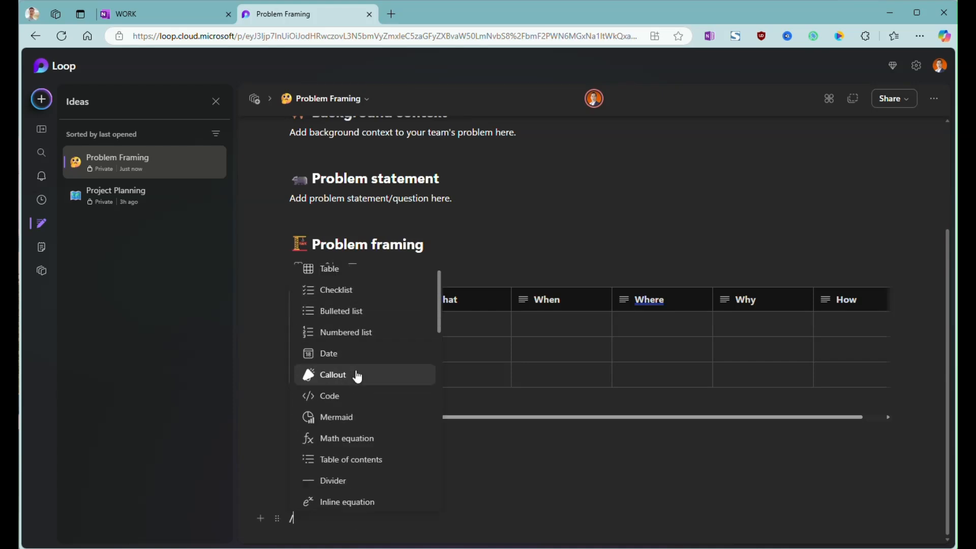
{"action": "scroll", "coordinate": [358, 379], "scroll_direction": "up", "scroll_amount": 1}
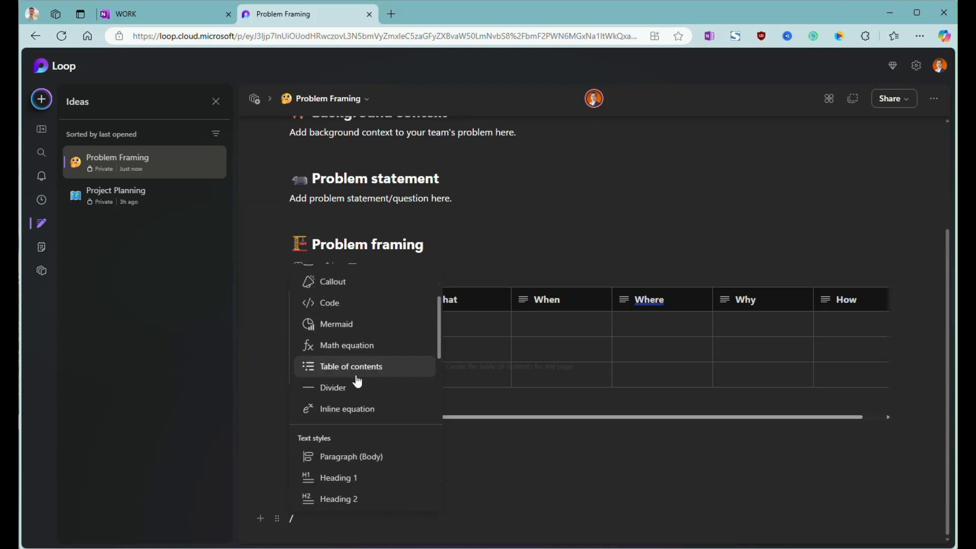
{"action": "left_click", "coordinate": [359, 326]}
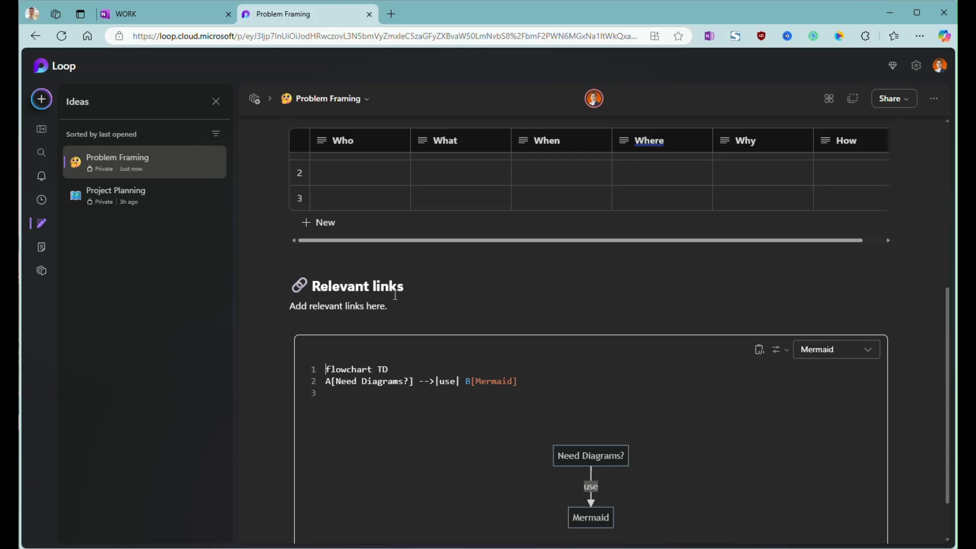
Step: Insert a callout below the Mermaid diagram containing the text "hsdlfjljsdfl;j"
{"action": "scroll", "coordinate": [691, 493], "scroll_direction": "down", "scroll_amount": 1}
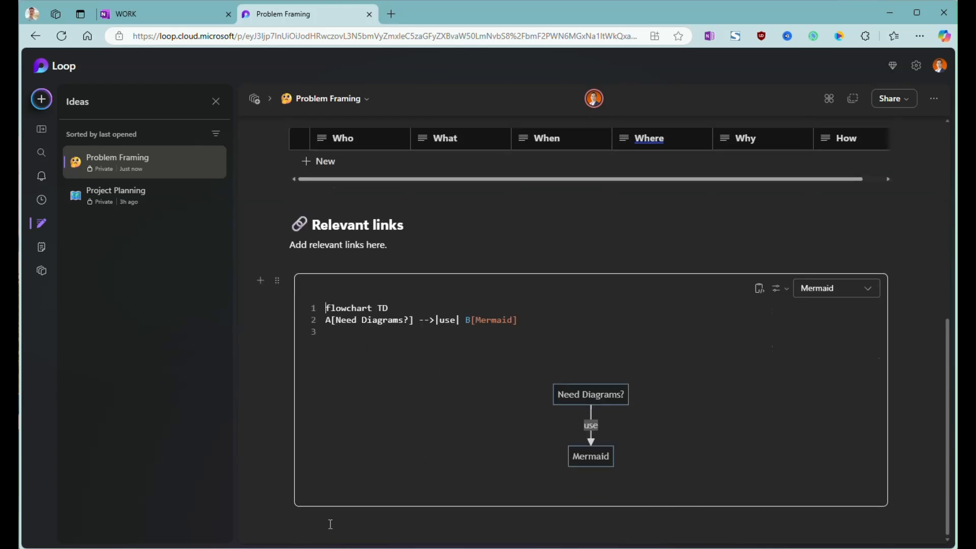
{"action": "left_click", "coordinate": [457, 520]}
{"action": "type", "text": "/"}
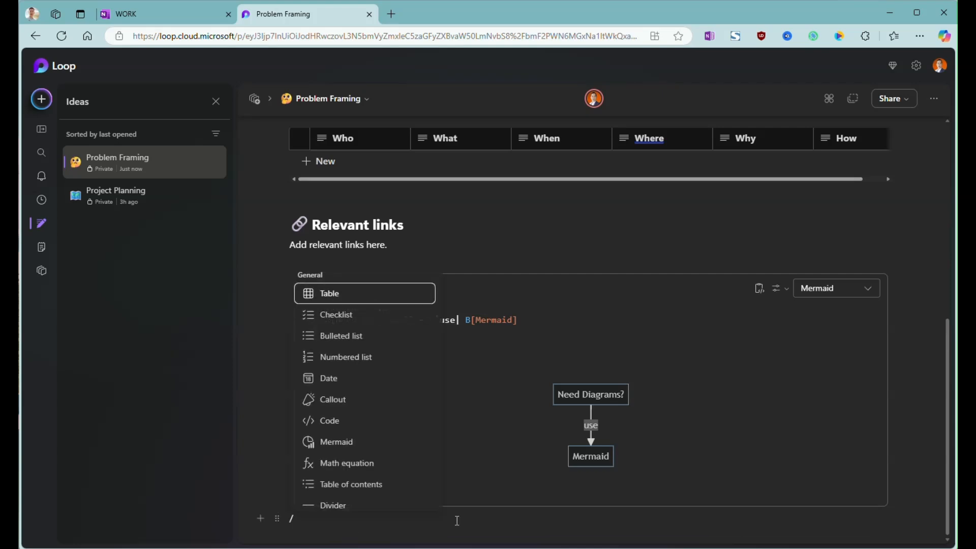
{"action": "key", "text": "BackSpace"}
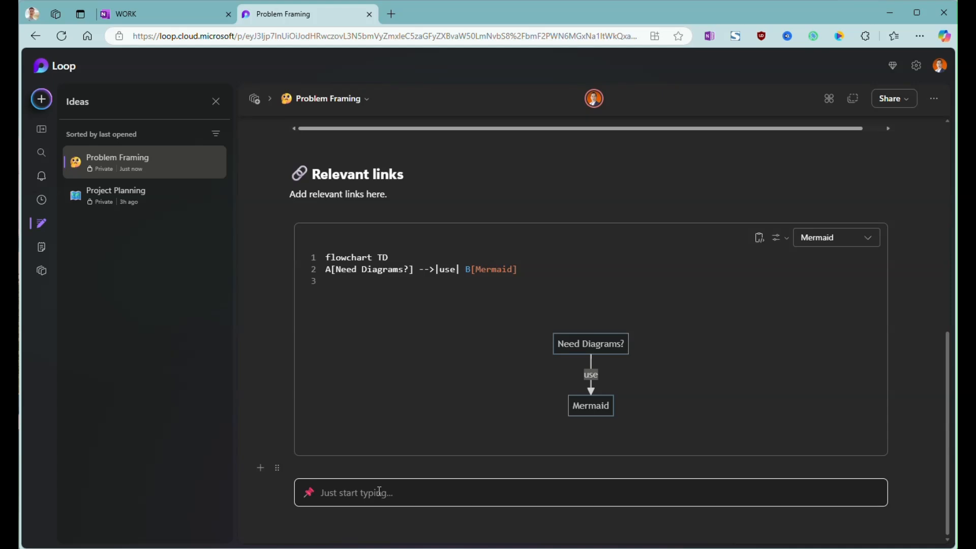
{"action": "type", "text": "hsdlfjljsdfl;j"}
{"action": "key", "text": "Return"}
{"action": "key", "text": "Return"}
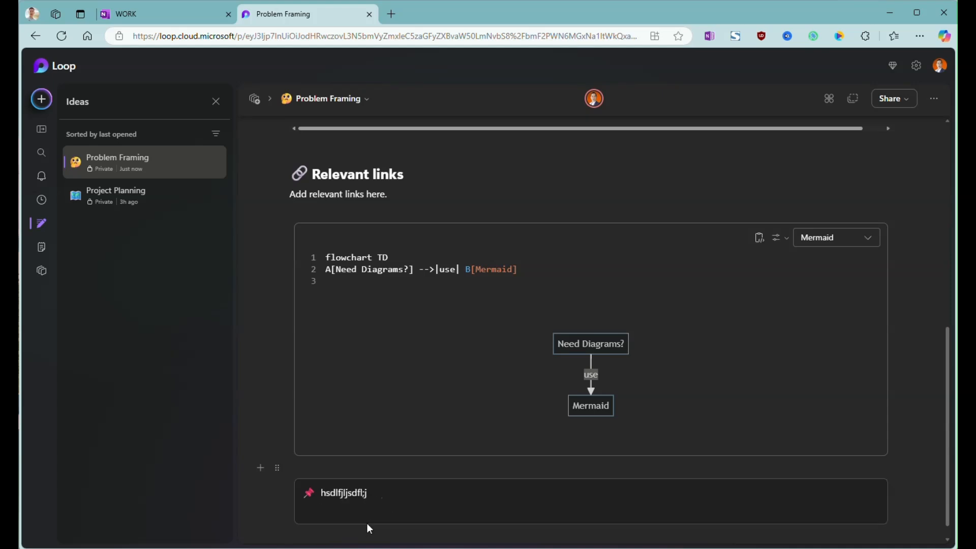
Step: Insert the Kanban board template below the callout
{"action": "type", "text": "/"}
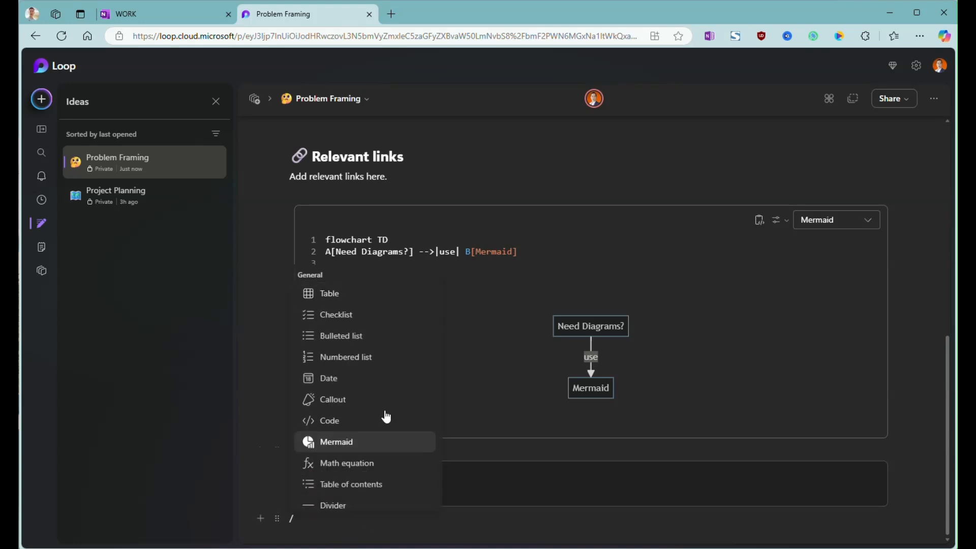
{"action": "scroll", "coordinate": [362, 441], "scroll_direction": "down", "scroll_amount": 3}
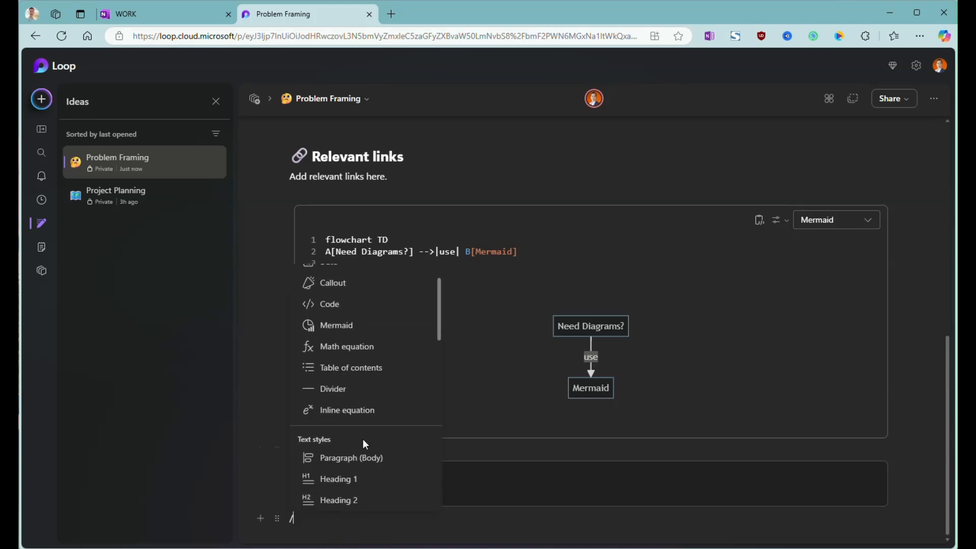
{"action": "scroll", "coordinate": [365, 445], "scroll_direction": "down", "scroll_amount": 5}
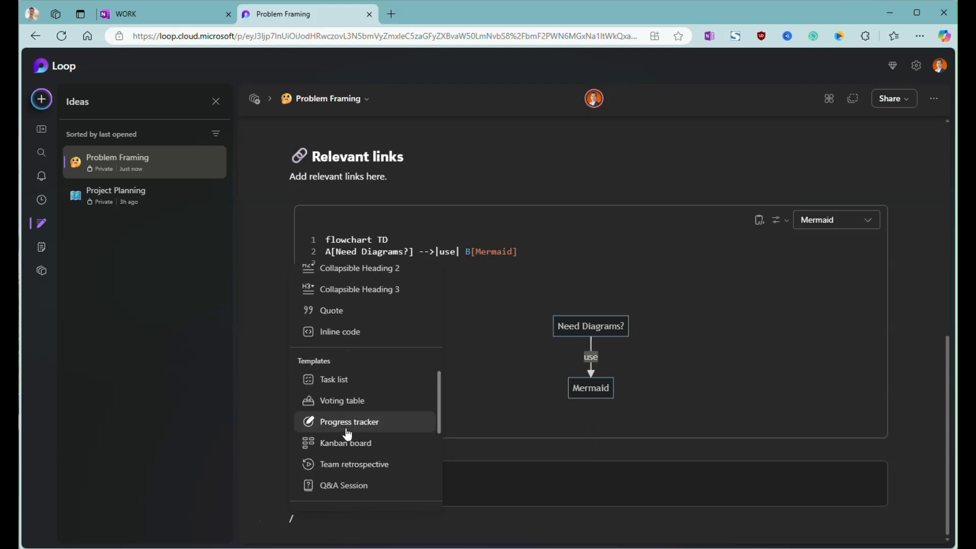
{"action": "scroll", "coordinate": [359, 442], "scroll_direction": "down", "scroll_amount": 3}
{"action": "left_click", "coordinate": [364, 331]}
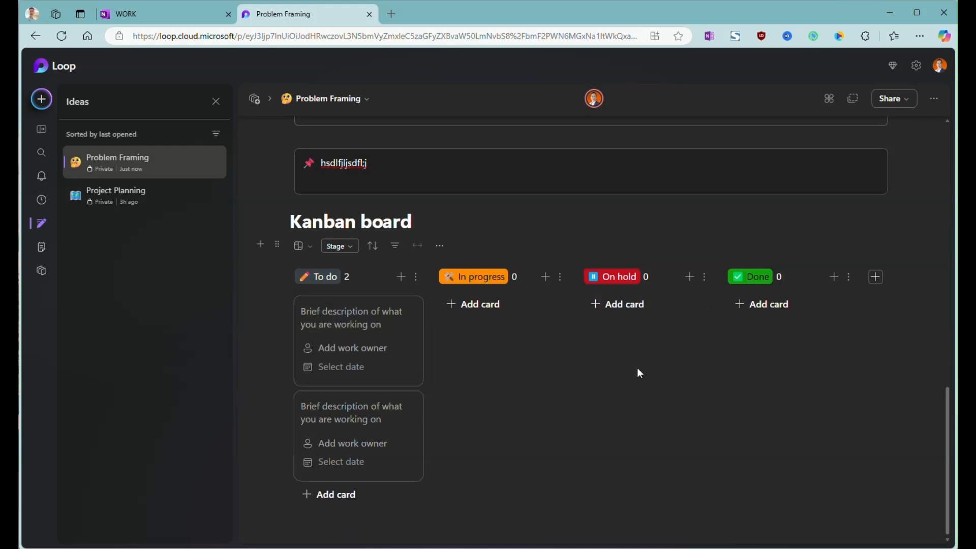
{"action": "scroll", "coordinate": [636, 368], "scroll_direction": "up", "scroll_amount": 10}
{"action": "scroll", "coordinate": [636, 366], "scroll_direction": "down", "scroll_amount": 8}
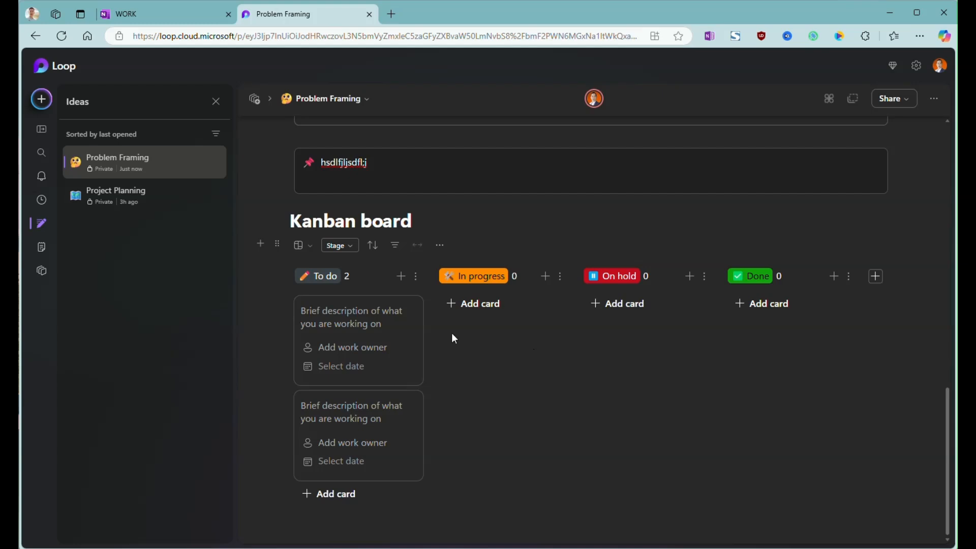
{"action": "scroll", "coordinate": [581, 390], "scroll_direction": "up", "scroll_amount": 10}
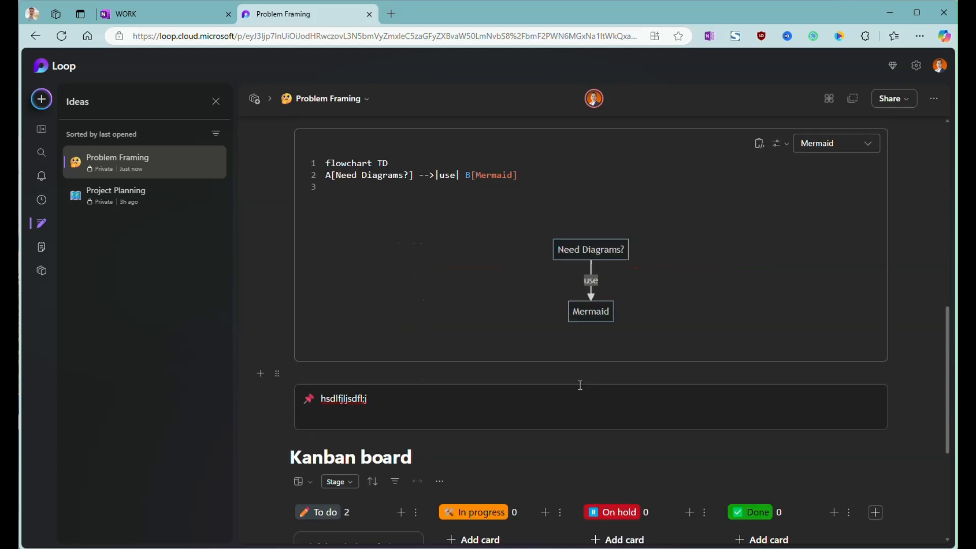
{"action": "scroll", "coordinate": [581, 388], "scroll_direction": "up", "scroll_amount": 3}
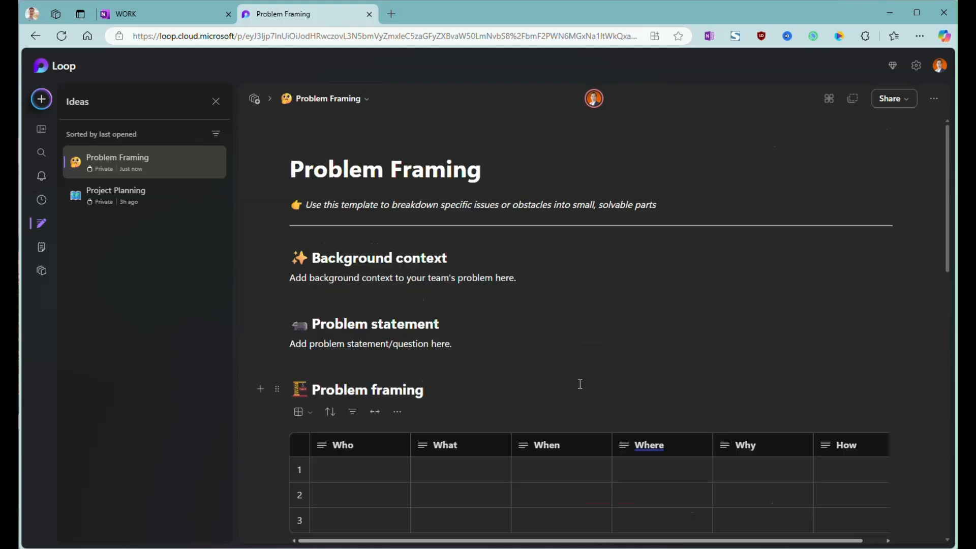
{"action": "scroll", "coordinate": [579, 384], "scroll_direction": "down", "scroll_amount": 9}
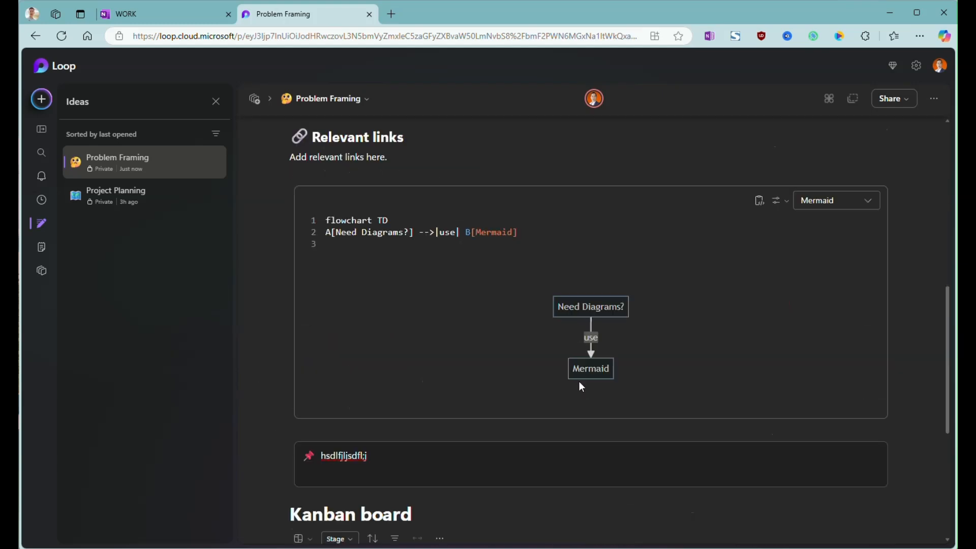
Step: Create a new page in the Ideas workspace and title it "Loop vs Onenote"
{"action": "scroll", "coordinate": [473, 348], "scroll_direction": "down", "scroll_amount": 5}
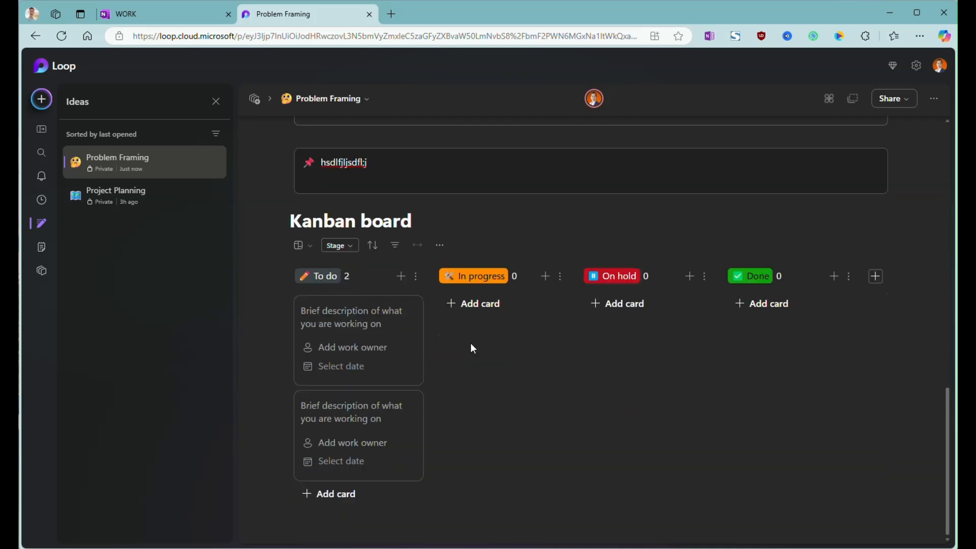
{"action": "left_click", "coordinate": [51, 107]}
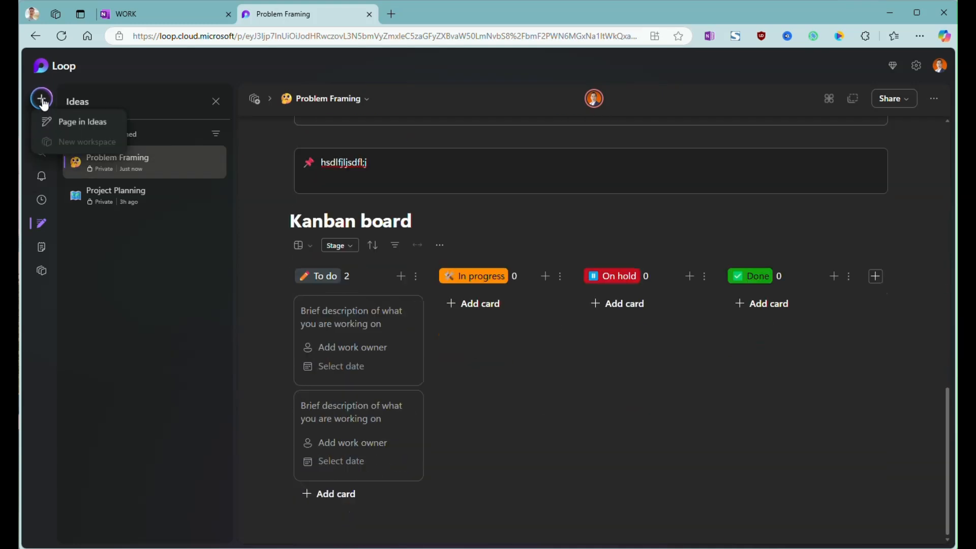
{"action": "left_click", "coordinate": [74, 121]}
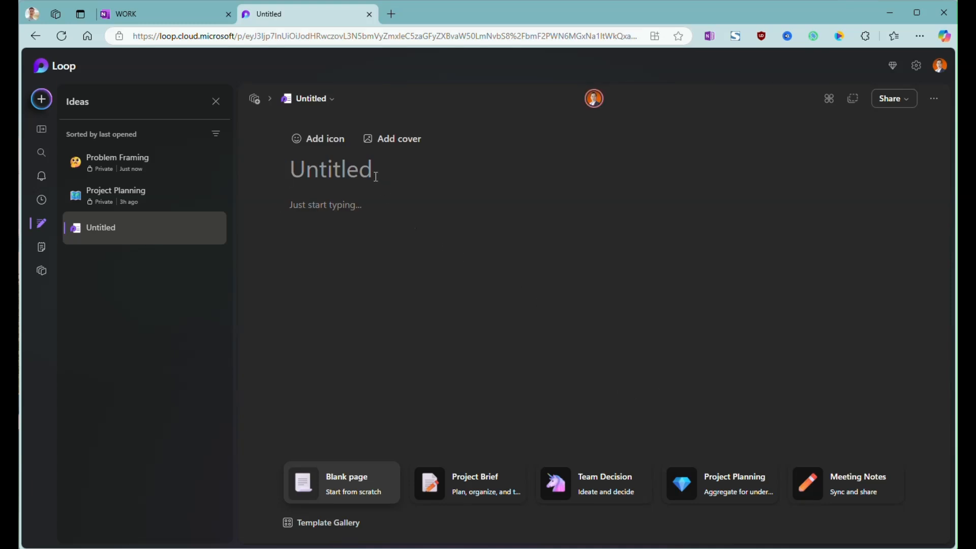
{"action": "type", "text": "L"}
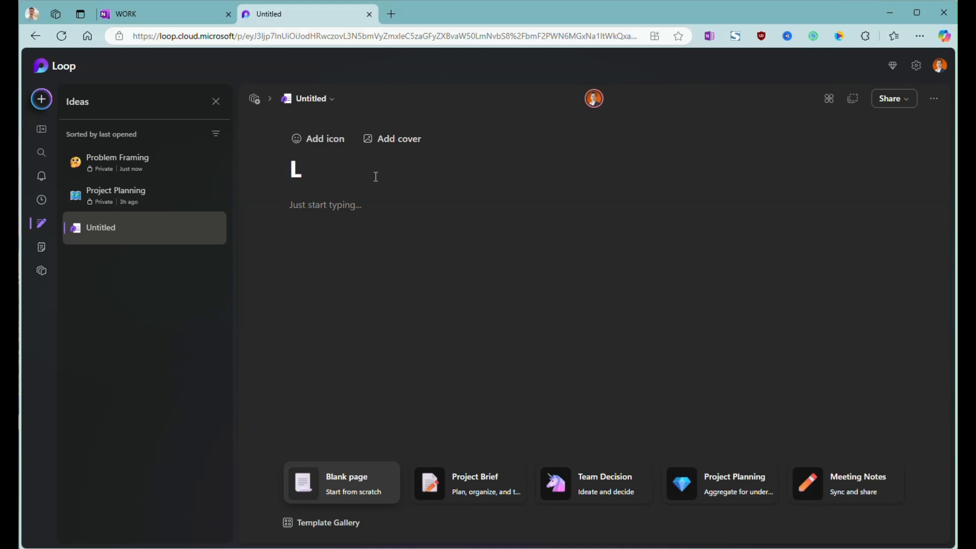
{"action": "type", "text": "oop vs Onenote"}
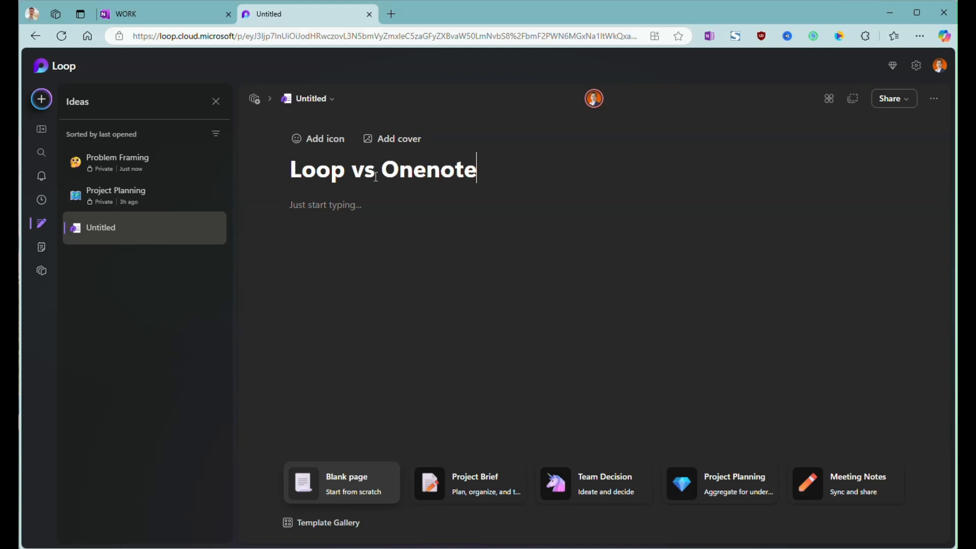
Step: Enter "Hello world" as the first body line of the Loop vs Onenote page and start a new line below it
{"action": "left_click", "coordinate": [352, 211]}
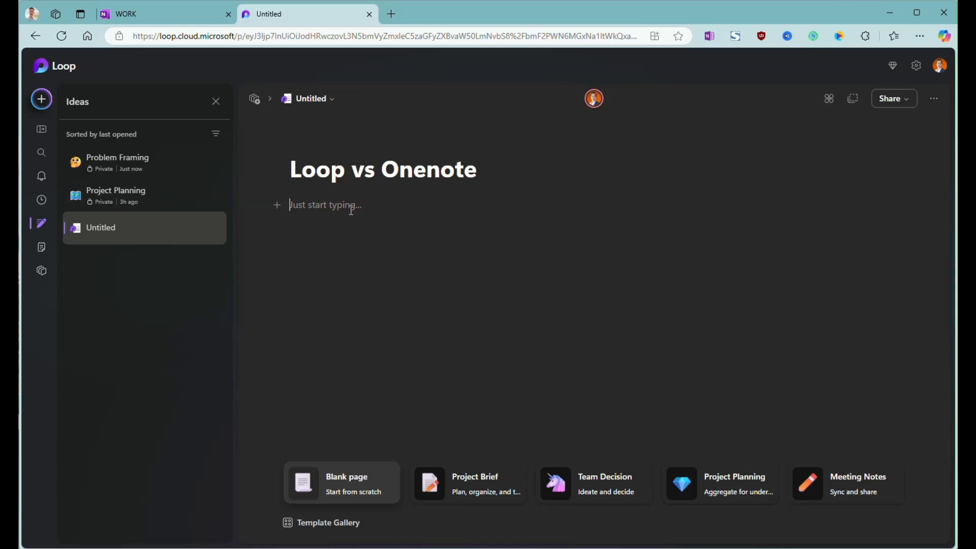
{"action": "type", "text": "He"}
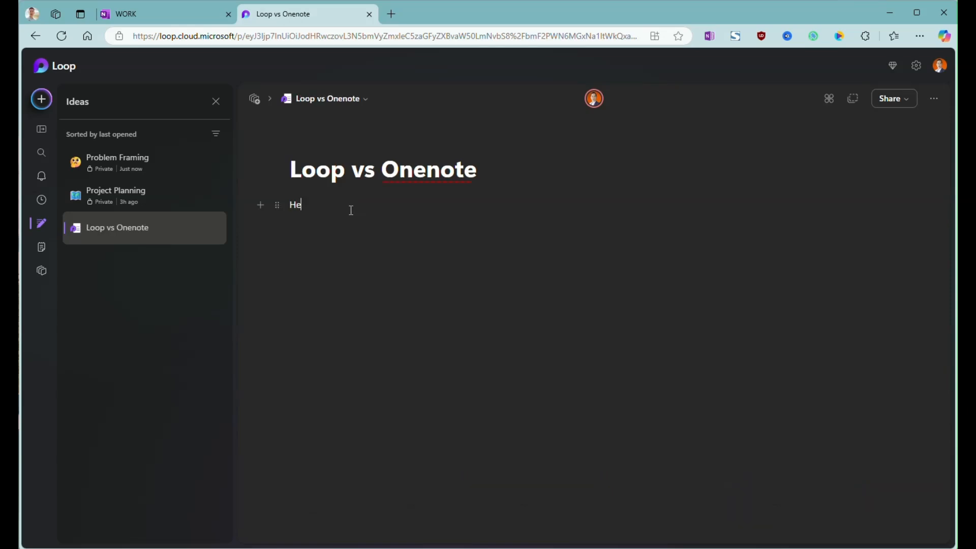
{"action": "type", "text": "llow wo"}
{"action": "key", "text": "BackSpace"}
{"action": "key", "text": "BackSpace"}
{"action": "key", "text": "BackSpace"}
{"action": "key", "text": "BackSpace"}
{"action": "type", "text": "world"}
{"action": "key", "text": "Return"}
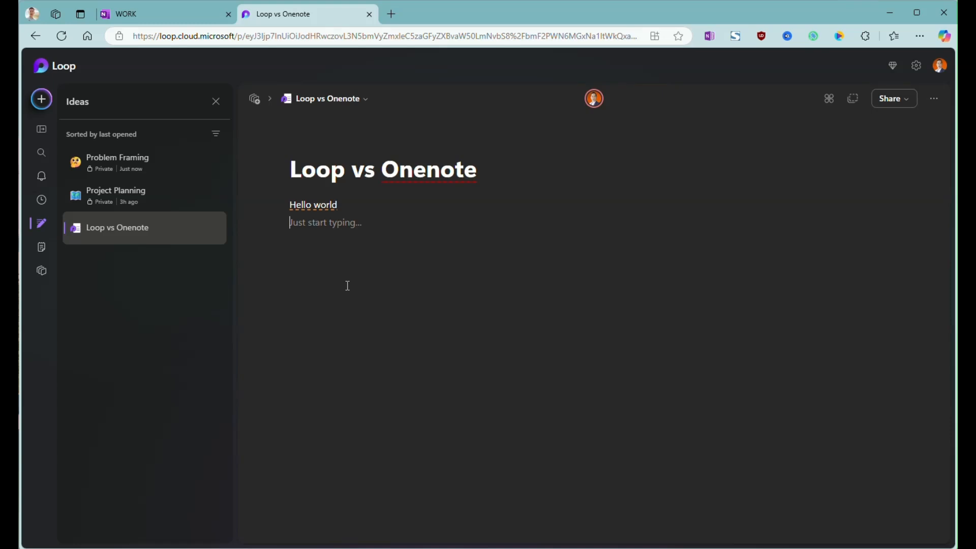
Step: Switch to the WORK notebook in OneNote and examine the Loop Kanban component on the Loop in OneNote page
{"action": "left_click", "coordinate": [179, 11]}
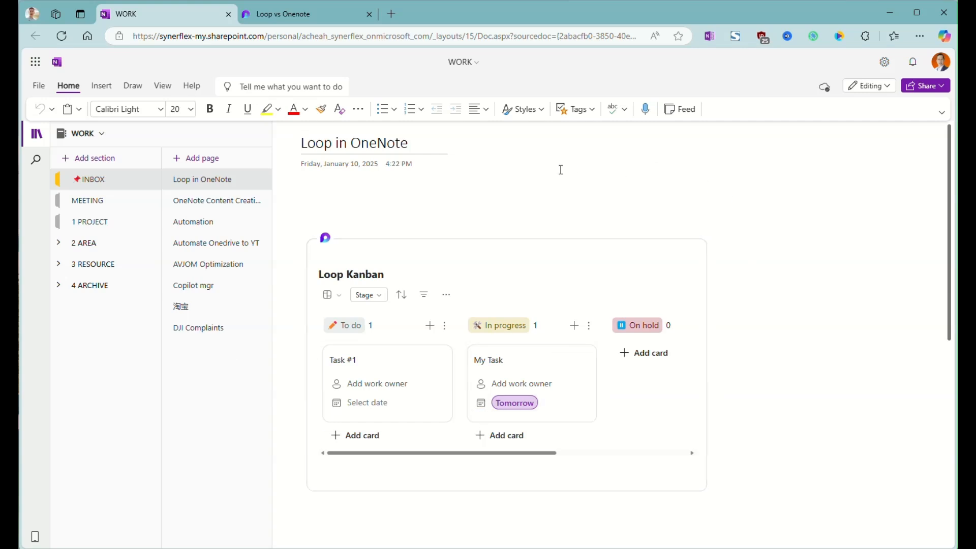
{"action": "left_click", "coordinate": [511, 187]}
{"action": "scroll", "coordinate": [442, 285], "scroll_direction": "down", "scroll_amount": 3}
{"action": "scroll", "coordinate": [442, 285], "scroll_direction": "up", "scroll_amount": 3}
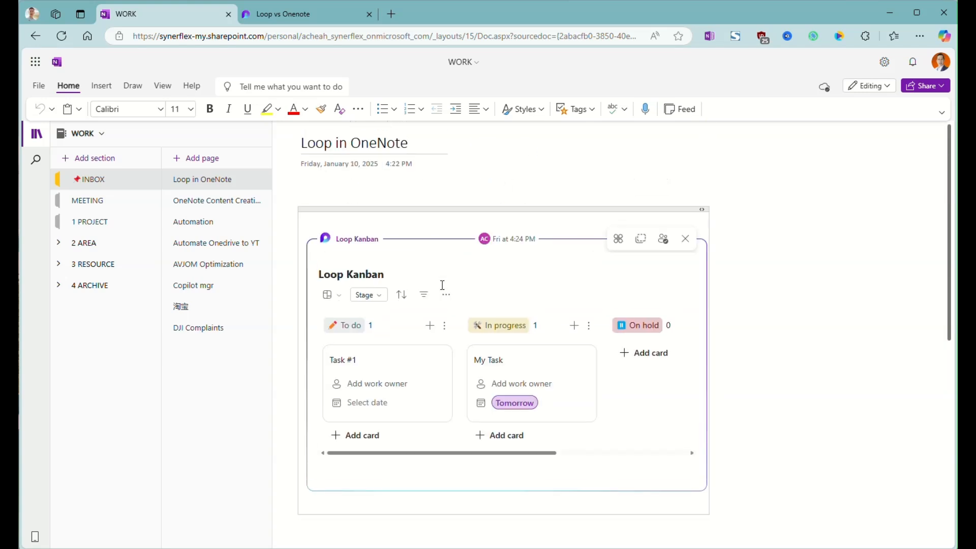
{"action": "scroll", "coordinate": [442, 285], "scroll_direction": "down", "scroll_amount": 2}
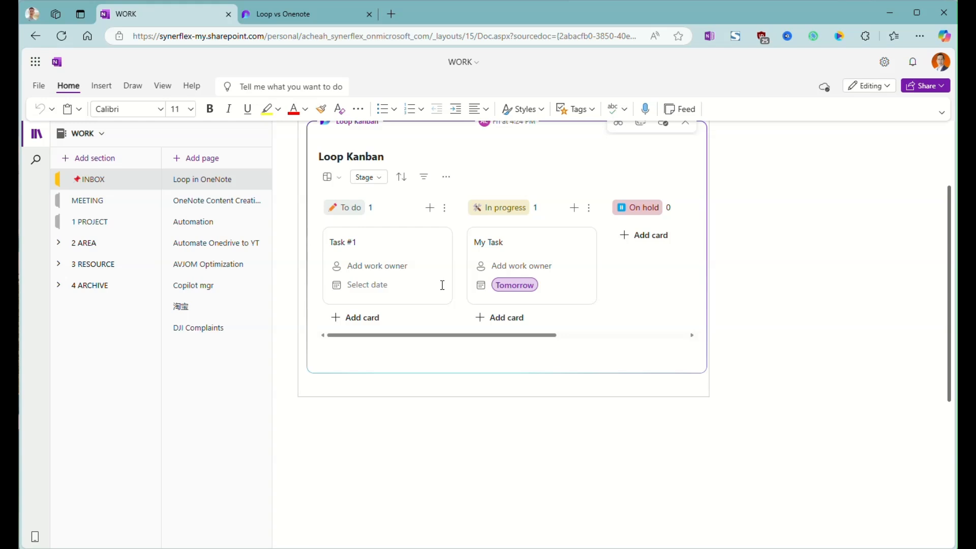
{"action": "scroll", "coordinate": [442, 285], "scroll_direction": "down", "scroll_amount": 2}
{"action": "scroll", "coordinate": [442, 285], "scroll_direction": "up", "scroll_amount": 3}
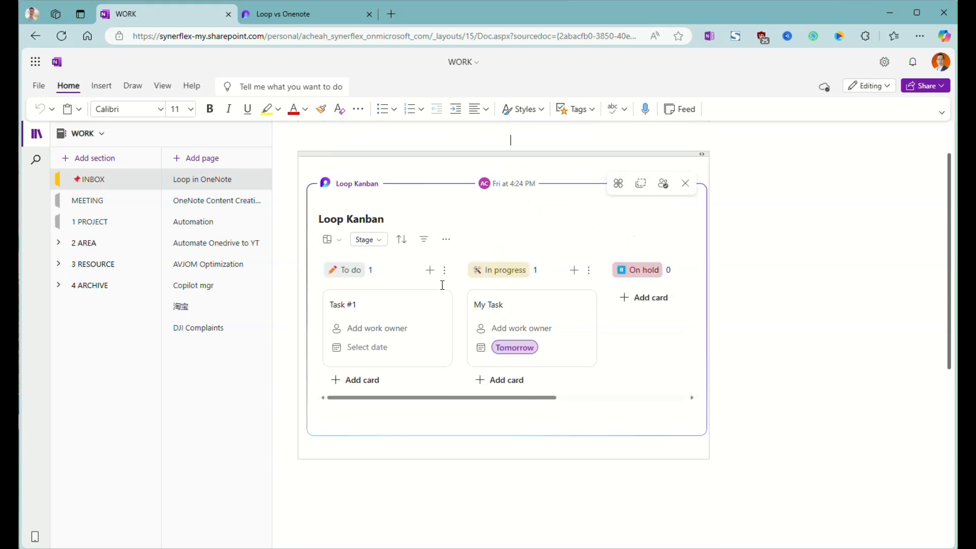
{"action": "scroll", "coordinate": [442, 285], "scroll_direction": "up", "scroll_amount": 1}
{"action": "scroll", "coordinate": [442, 283], "scroll_direction": "down", "scroll_amount": 1}
{"action": "scroll", "coordinate": [442, 283], "scroll_direction": "up", "scroll_amount": 1}
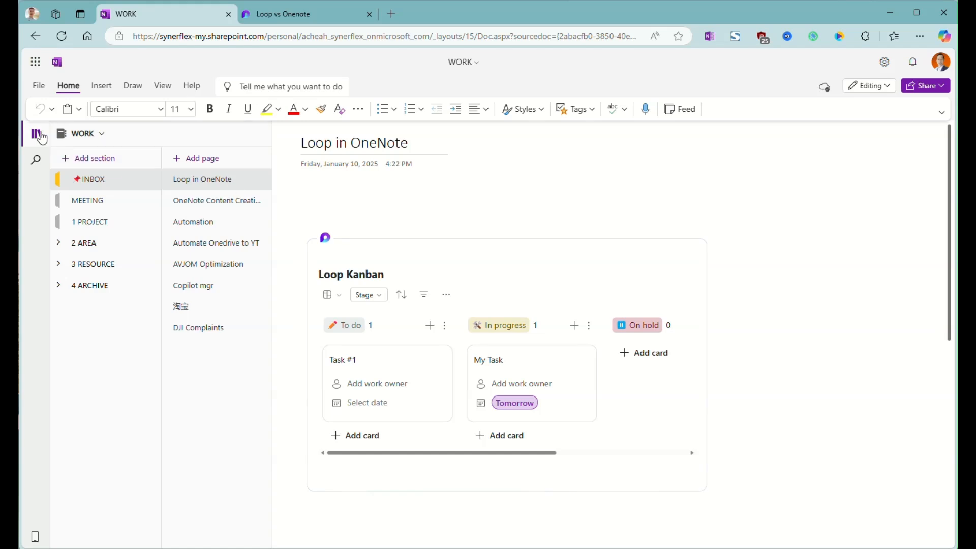
Step: Insert a Progress tracker Loop component in the empty space below the Loop Kanban board
{"action": "scroll", "coordinate": [505, 299], "scroll_direction": "down", "scroll_amount": 2}
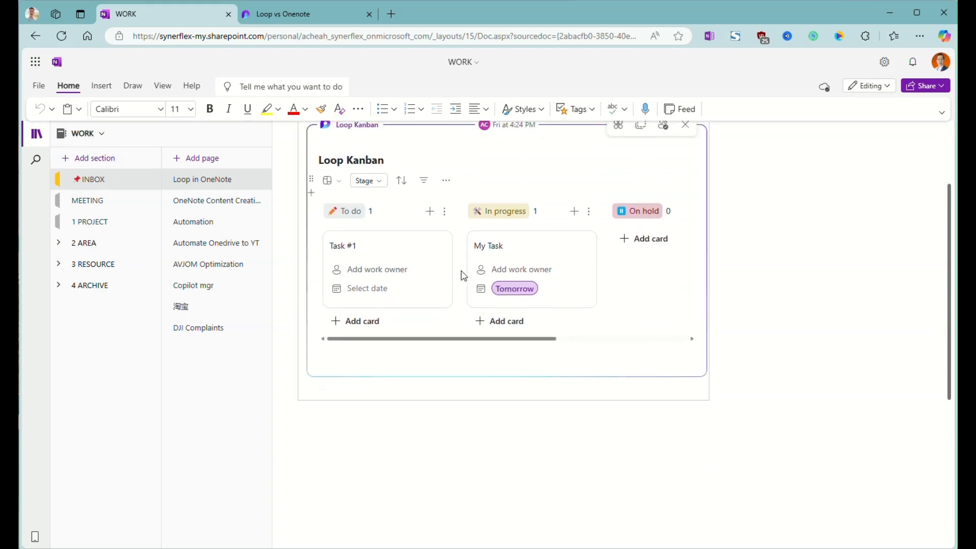
{"action": "scroll", "coordinate": [460, 275], "scroll_direction": "up", "scroll_amount": 2}
{"action": "scroll", "coordinate": [463, 275], "scroll_direction": "down", "scroll_amount": 2}
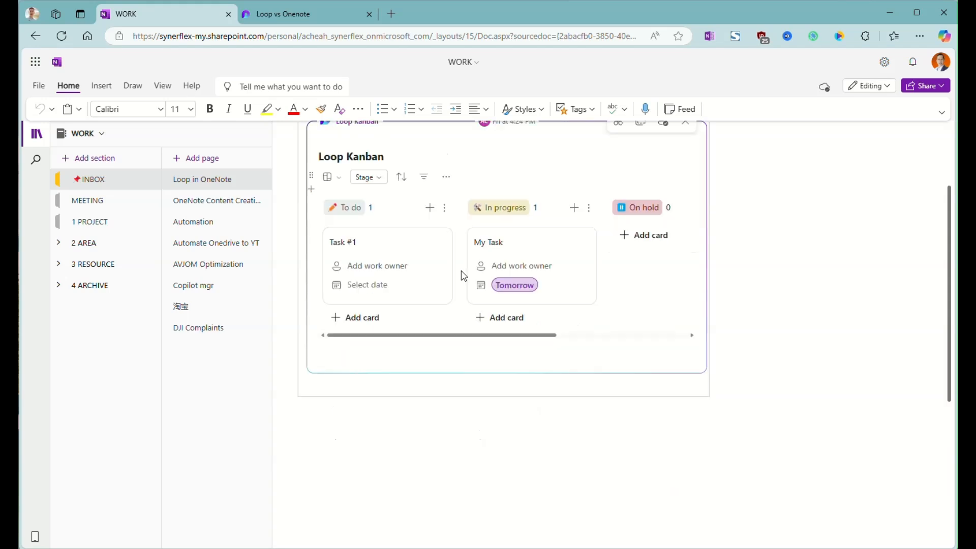
{"action": "scroll", "coordinate": [463, 276], "scroll_direction": "down", "scroll_amount": 1}
{"action": "left_click", "coordinate": [316, 403]}
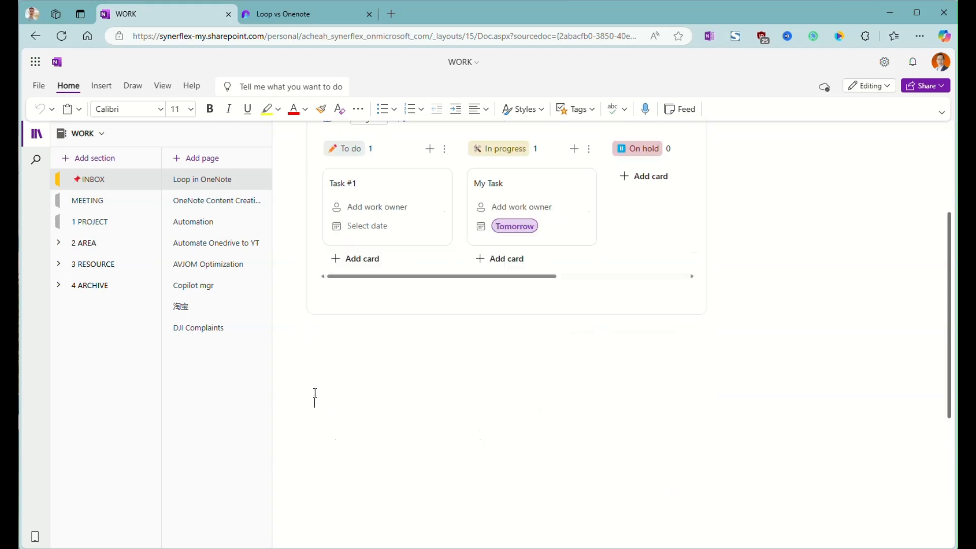
{"action": "left_click", "coordinate": [101, 88]}
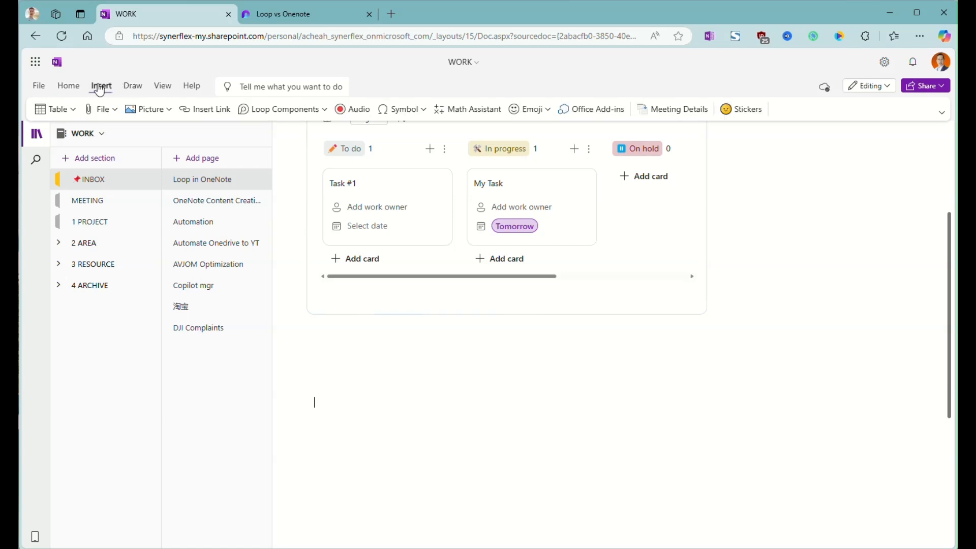
{"action": "left_click", "coordinate": [324, 111]}
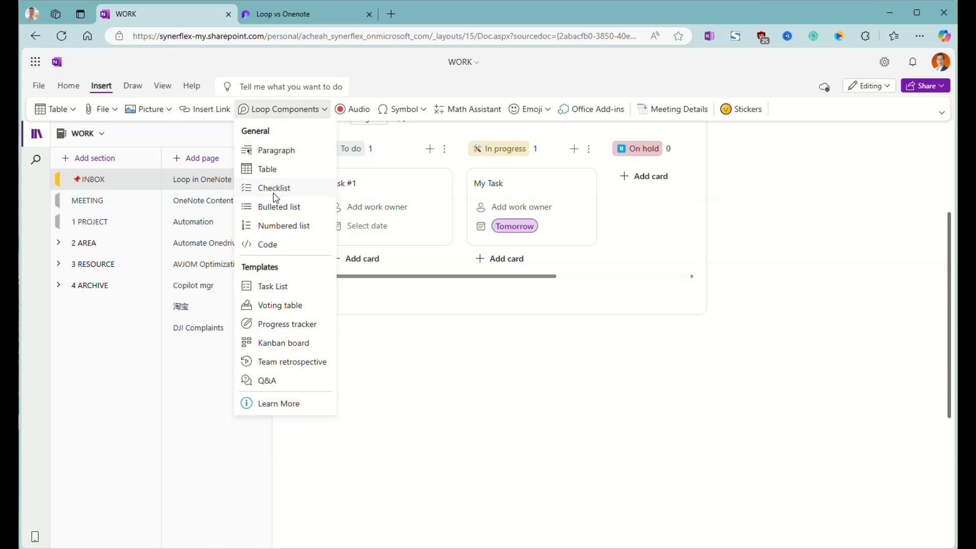
{"action": "left_click", "coordinate": [283, 325]}
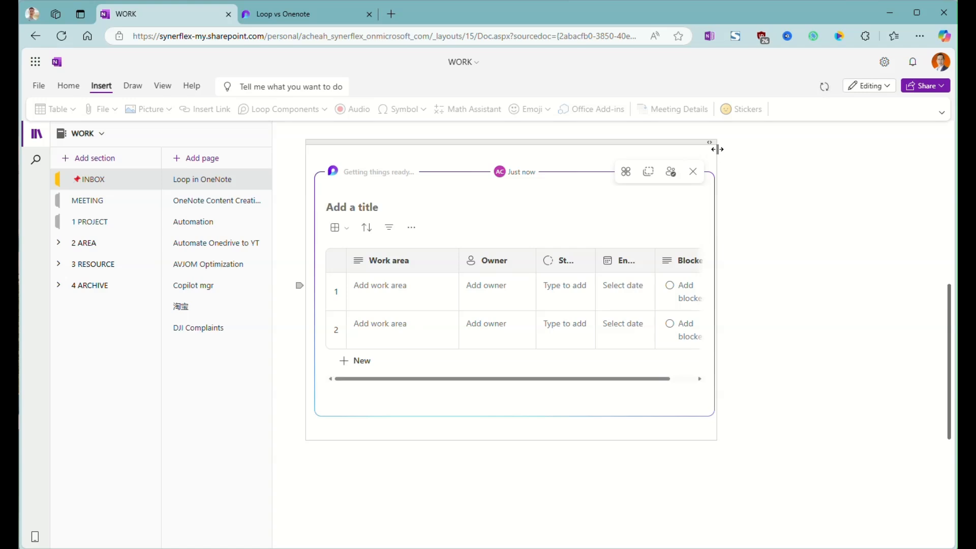
Step: Reposition the progress tracker container directly below the Loop Kanban board, roughly in line with the board's left edge
{"action": "left_click_drag", "start_coordinate": [656, 142], "coordinate": [413, 194]}
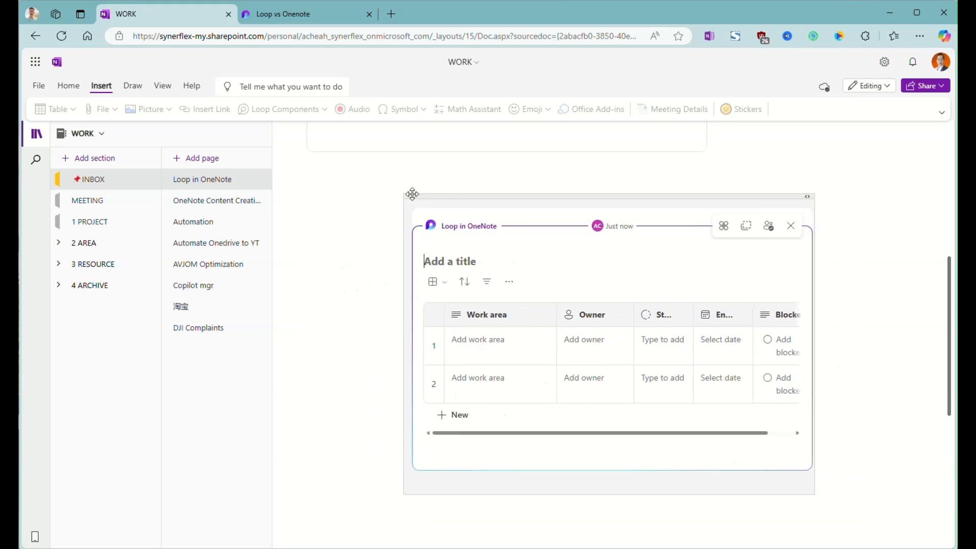
{"action": "scroll", "coordinate": [566, 392], "scroll_direction": "down", "scroll_amount": 2}
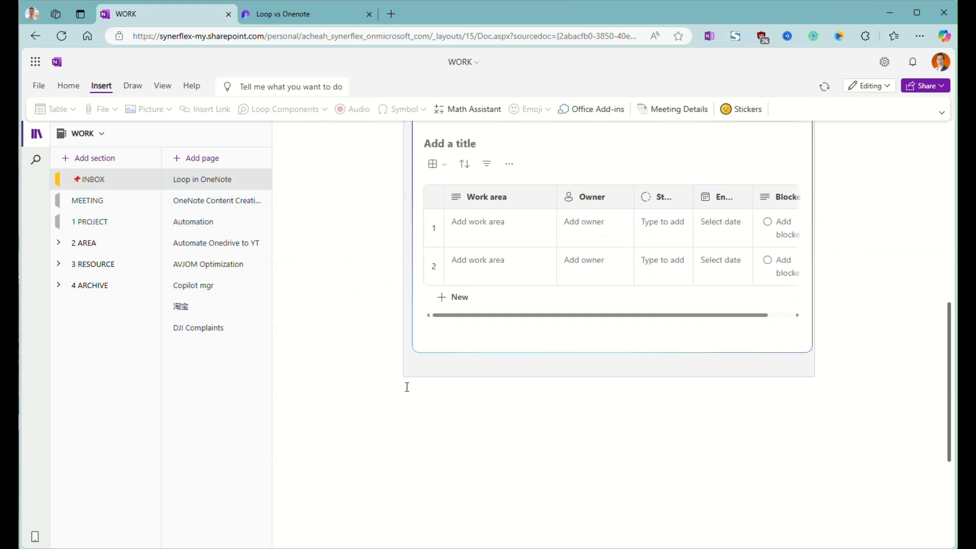
{"action": "scroll", "coordinate": [405, 386], "scroll_direction": "up", "scroll_amount": 5}
{"action": "scroll", "coordinate": [401, 363], "scroll_direction": "up", "scroll_amount": 4}
{"action": "scroll", "coordinate": [399, 366], "scroll_direction": "down", "scroll_amount": 2}
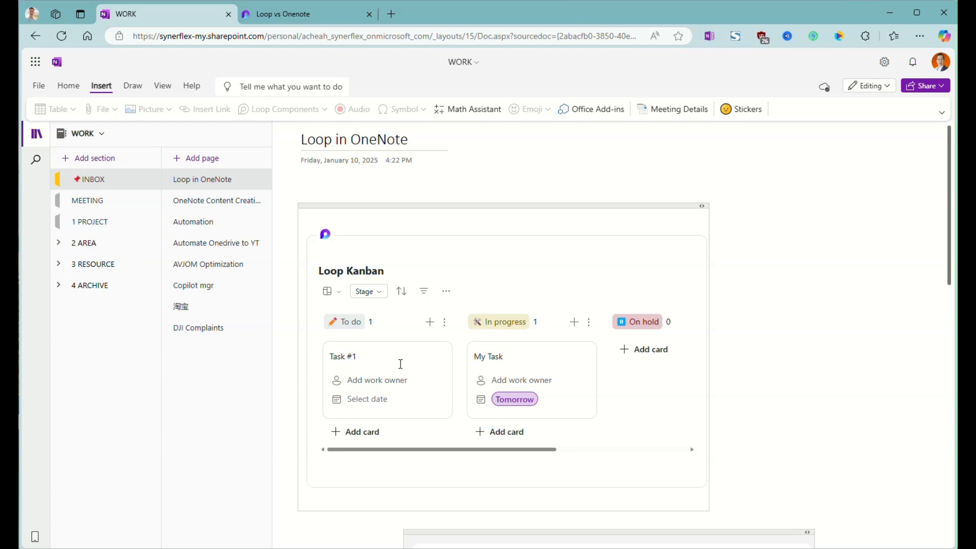
{"action": "scroll", "coordinate": [667, 454], "scroll_direction": "down", "scroll_amount": 4}
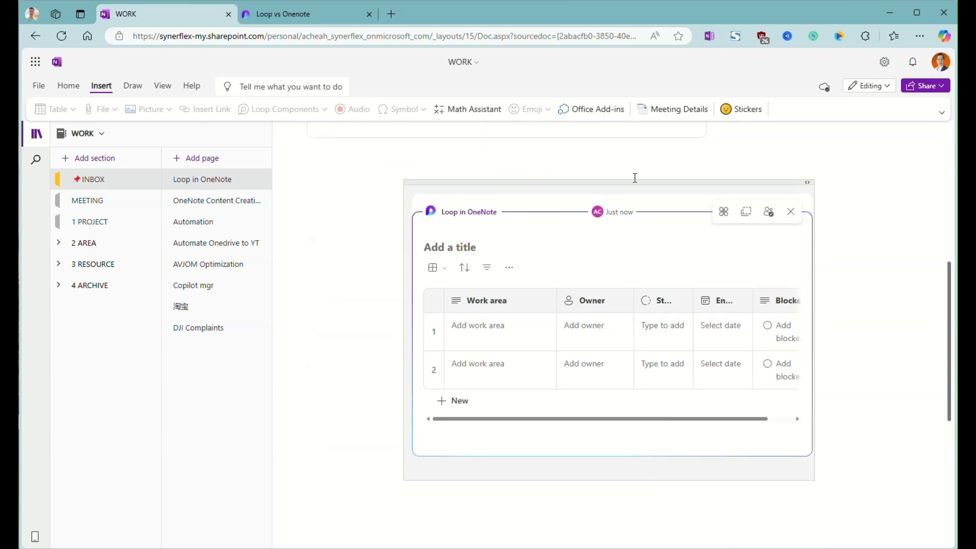
{"action": "left_click_drag", "start_coordinate": [631, 180], "coordinate": [529, 165]}
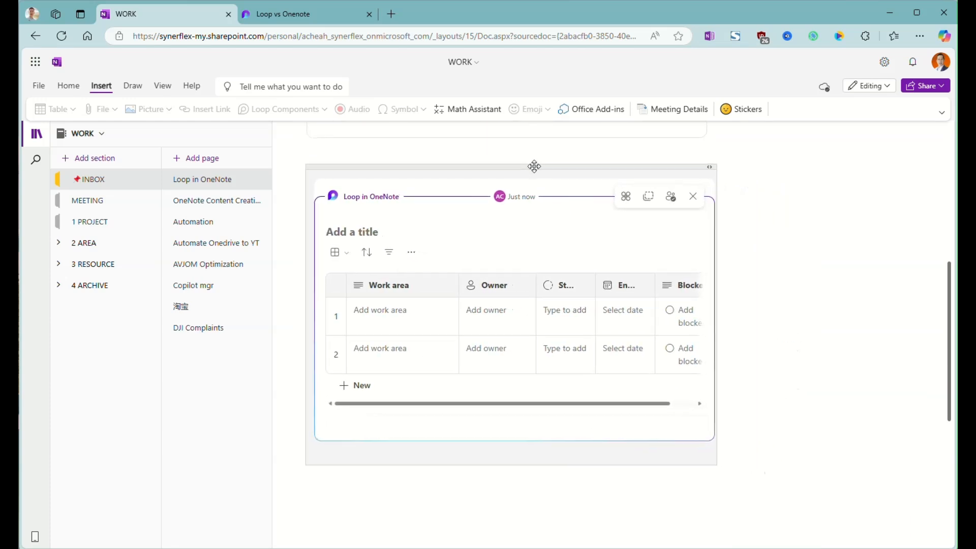
Step: Review the layout of the Loop Kanban board and the progress tracker on the Loop in OneNote page
{"action": "scroll", "coordinate": [799, 394], "scroll_direction": "up", "scroll_amount": 4}
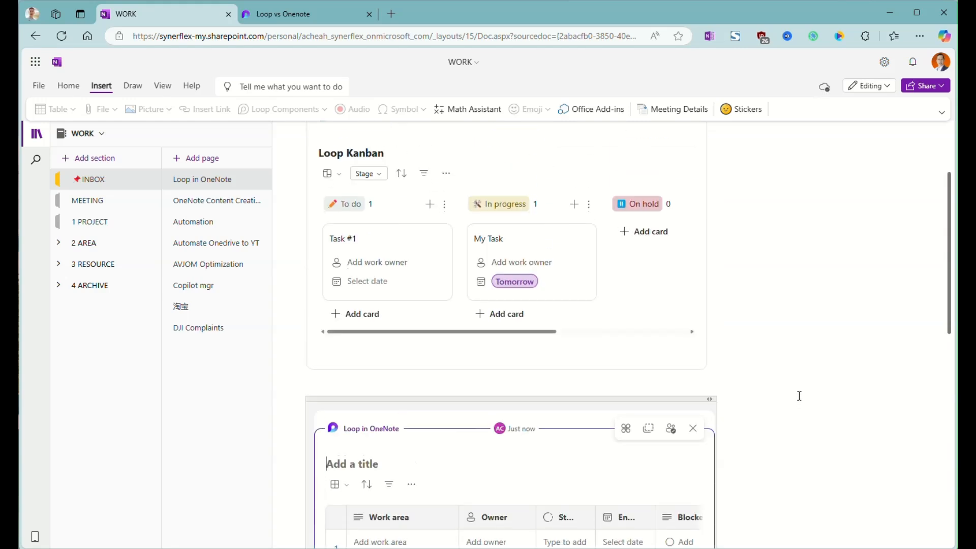
{"action": "scroll", "coordinate": [800, 394], "scroll_direction": "down", "scroll_amount": 7}
{"action": "scroll", "coordinate": [798, 396], "scroll_direction": "up", "scroll_amount": 4}
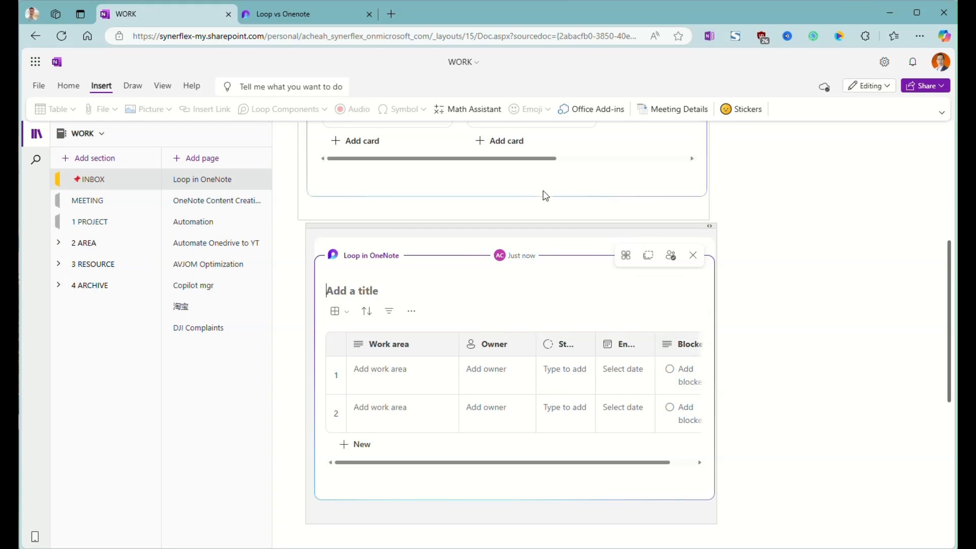
{"action": "scroll", "coordinate": [835, 348], "scroll_direction": "up", "scroll_amount": 3}
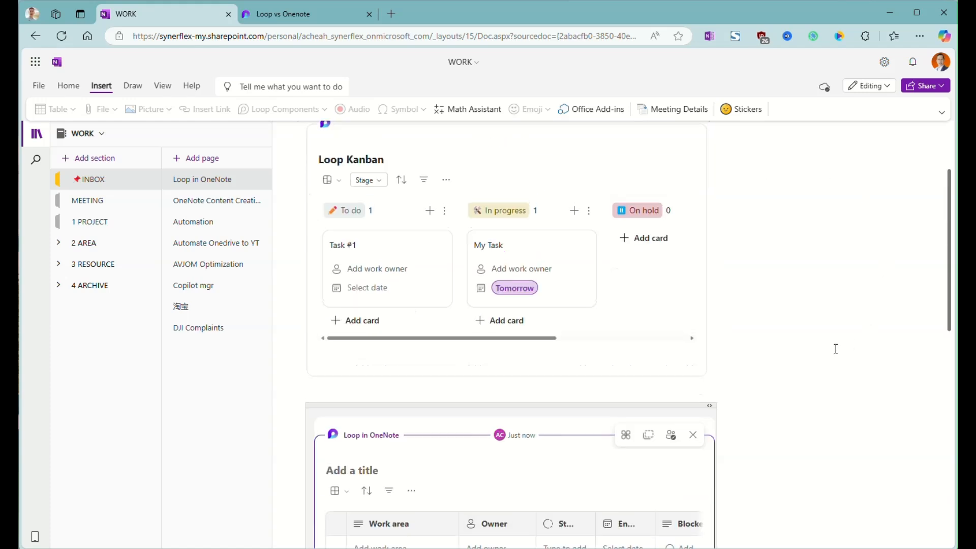
{"action": "scroll", "coordinate": [835, 348], "scroll_direction": "up", "scroll_amount": 2}
{"action": "scroll", "coordinate": [836, 348], "scroll_direction": "down", "scroll_amount": 5}
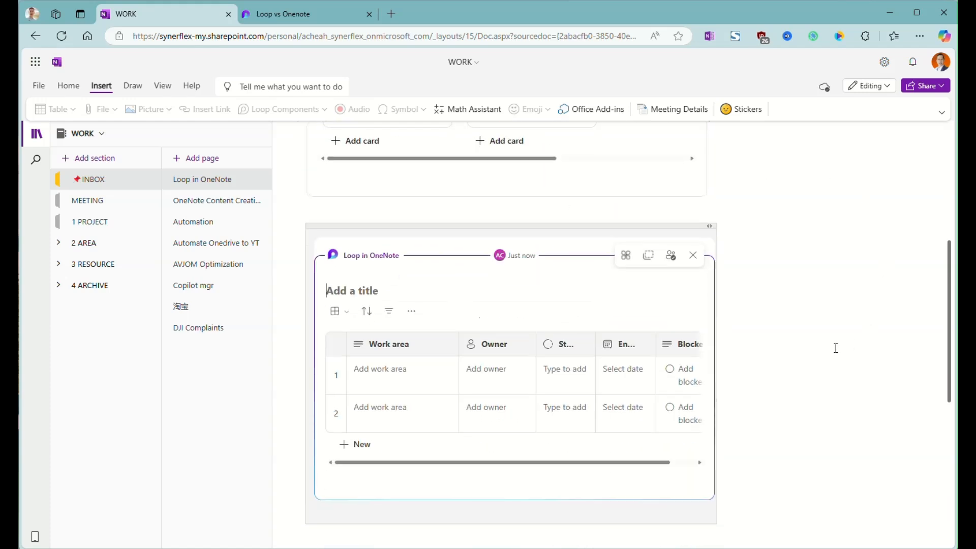
{"action": "scroll", "coordinate": [836, 349], "scroll_direction": "down", "scroll_amount": 3}
{"action": "scroll", "coordinate": [790, 291], "scroll_direction": "up", "scroll_amount": 1}
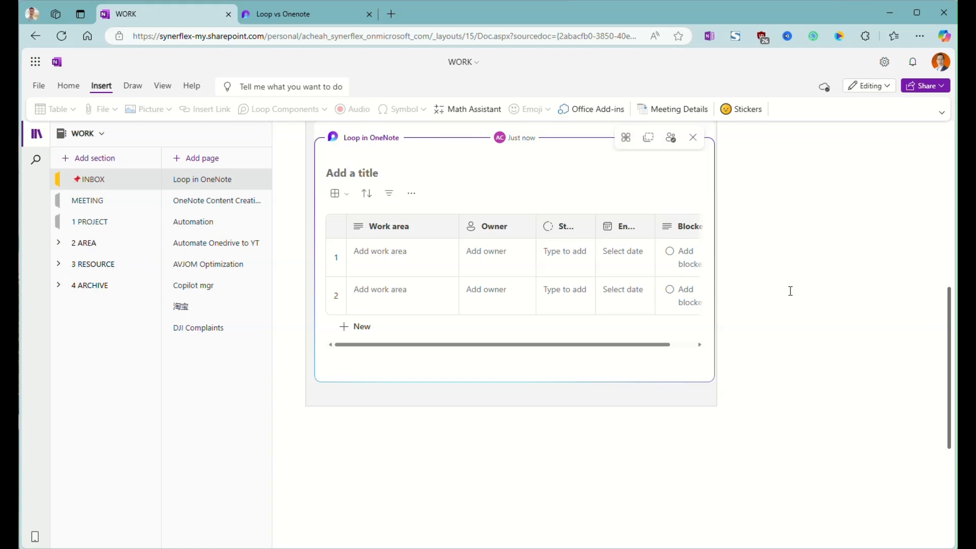